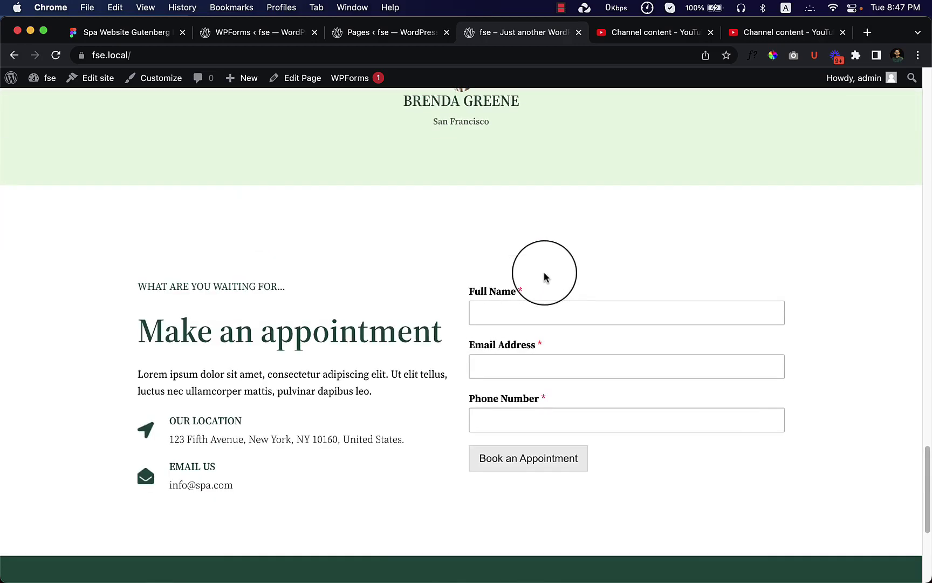
{"action": "scroll", "coordinate": [545, 277], "scroll_direction": "down", "scroll_amount": 3}
{"action": "scroll", "coordinate": [380, 365], "scroll_direction": "down", "scroll_amount": 1}
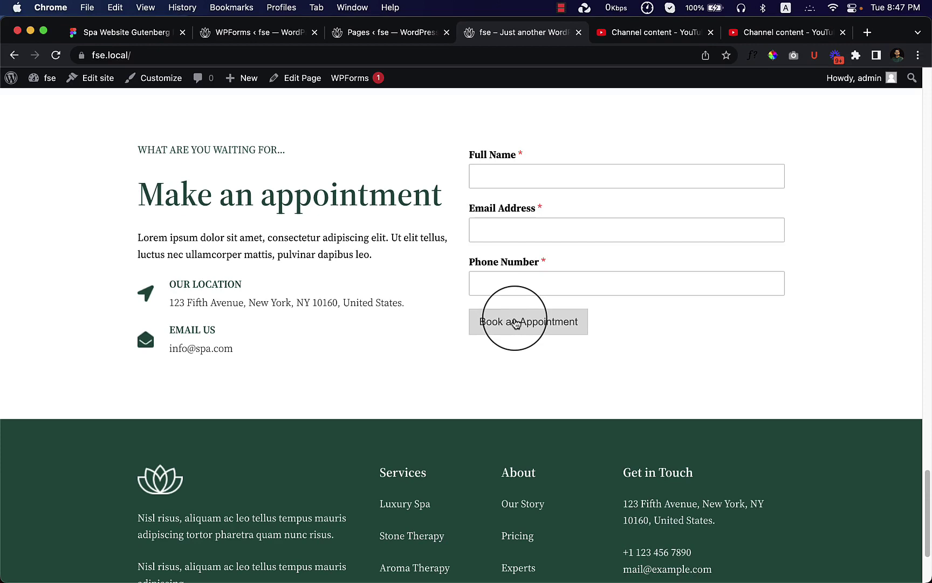
{"action": "scroll", "coordinate": [514, 323], "scroll_direction": "up", "scroll_amount": 5}
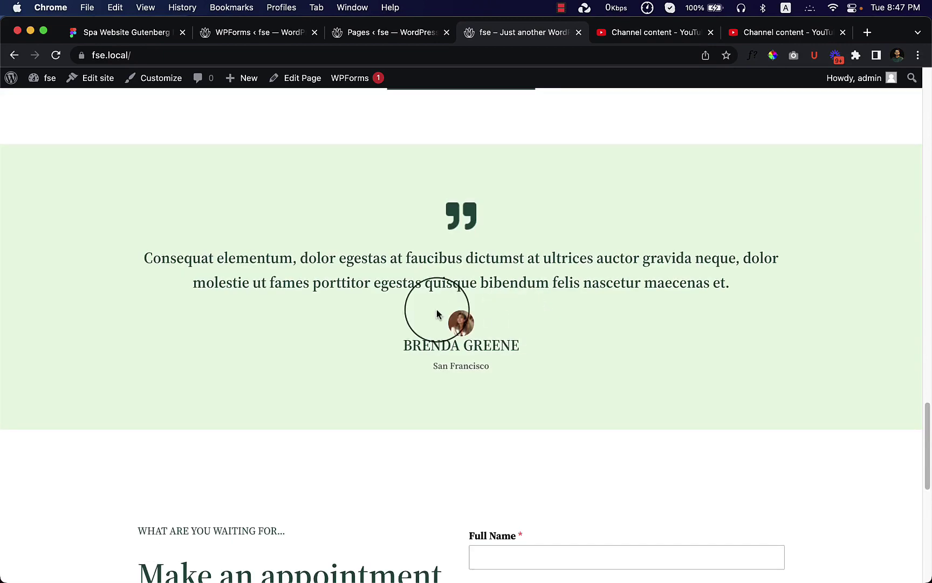
{"action": "scroll", "coordinate": [405, 306], "scroll_direction": "up", "scroll_amount": 2}
{"action": "scroll", "coordinate": [348, 265], "scroll_direction": "up", "scroll_amount": 2}
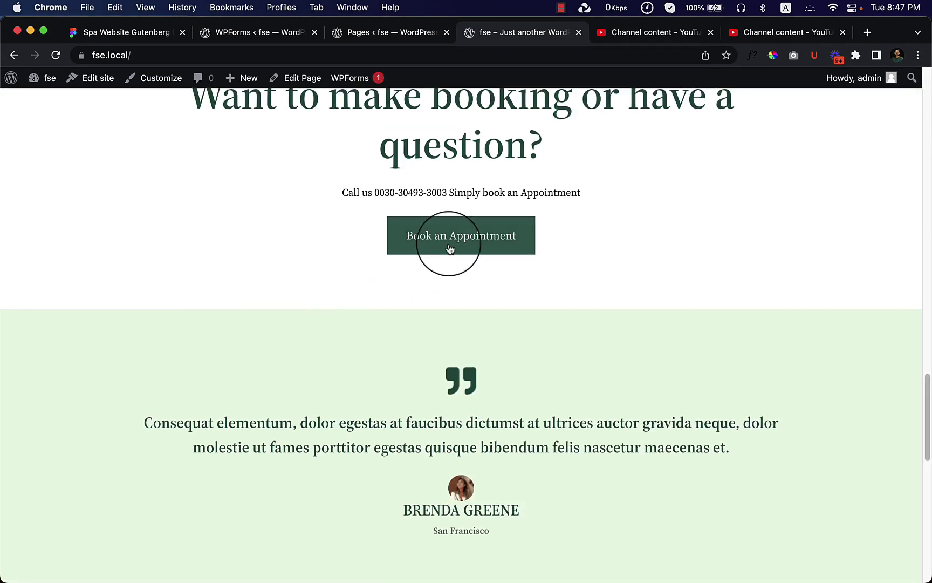
{"action": "scroll", "coordinate": [510, 308], "scroll_direction": "down", "scroll_amount": 2}
{"action": "scroll", "coordinate": [525, 380], "scroll_direction": "down", "scroll_amount": 2}
{"action": "scroll", "coordinate": [527, 377], "scroll_direction": "down", "scroll_amount": 3}
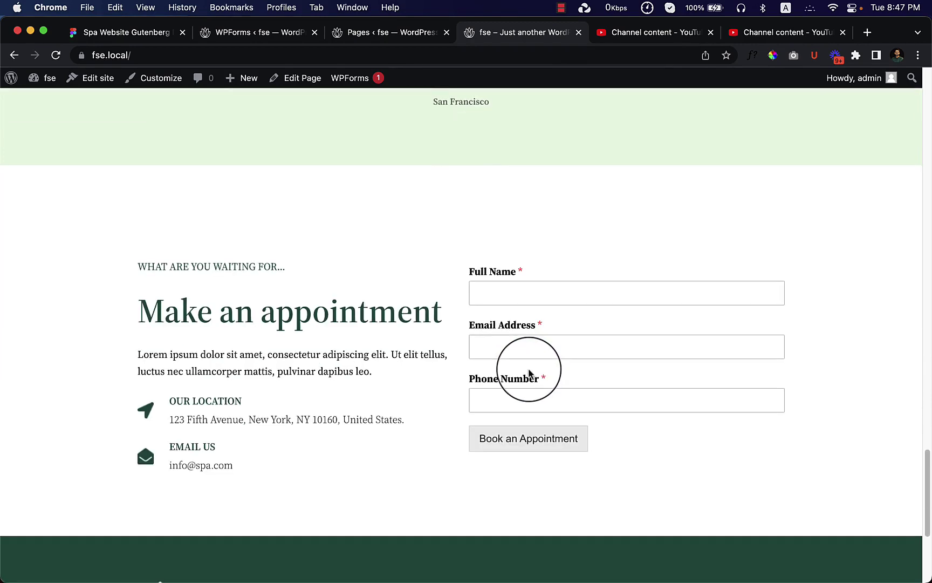
{"action": "scroll", "coordinate": [524, 364], "scroll_direction": "up", "scroll_amount": 2}
{"action": "scroll", "coordinate": [539, 226], "scroll_direction": "up", "scroll_amount": 5}
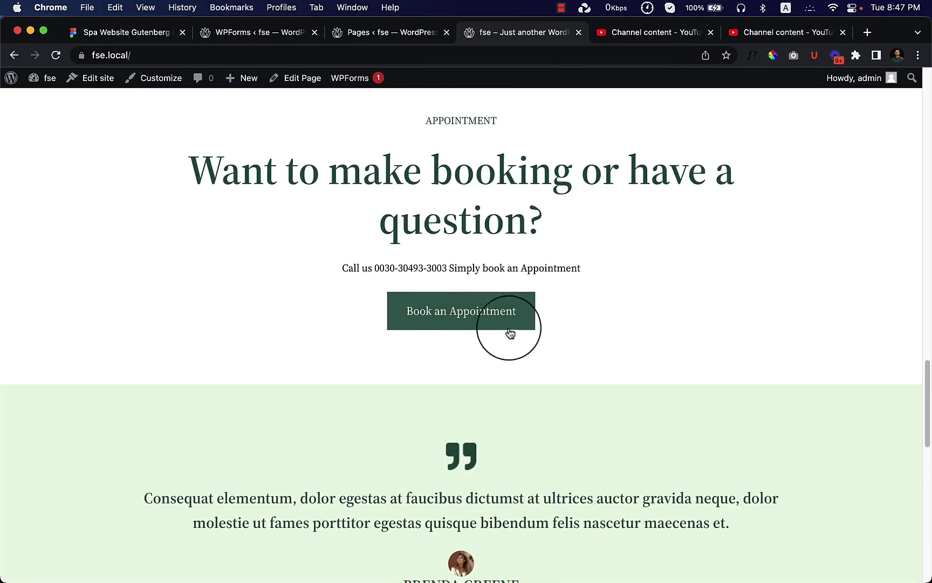
{"action": "scroll", "coordinate": [507, 333], "scroll_direction": "down", "scroll_amount": 5}
{"action": "scroll", "coordinate": [568, 349], "scroll_direction": "down", "scroll_amount": 5}
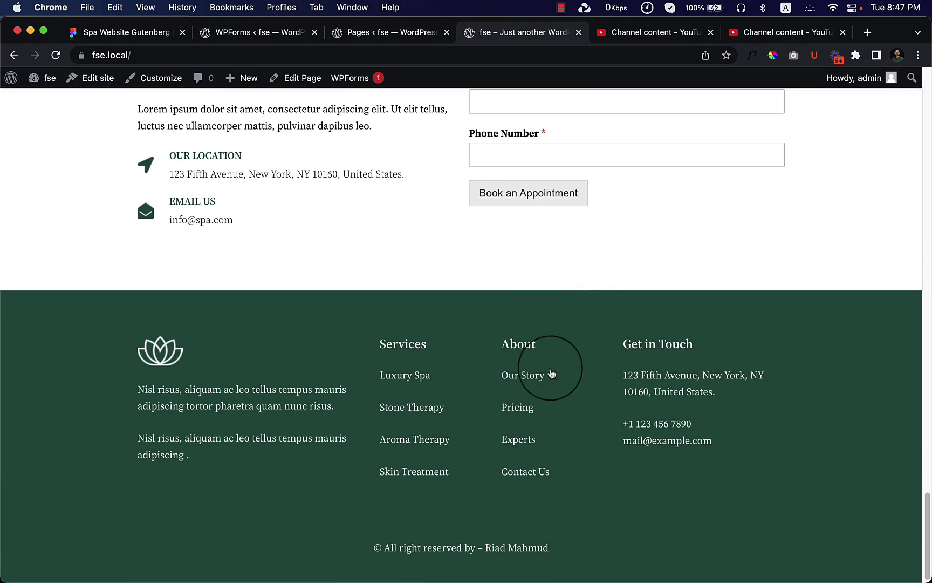
Bring up the Appointment Form's general settings in the WPForms builder.
{"action": "left_click", "coordinate": [274, 42]}
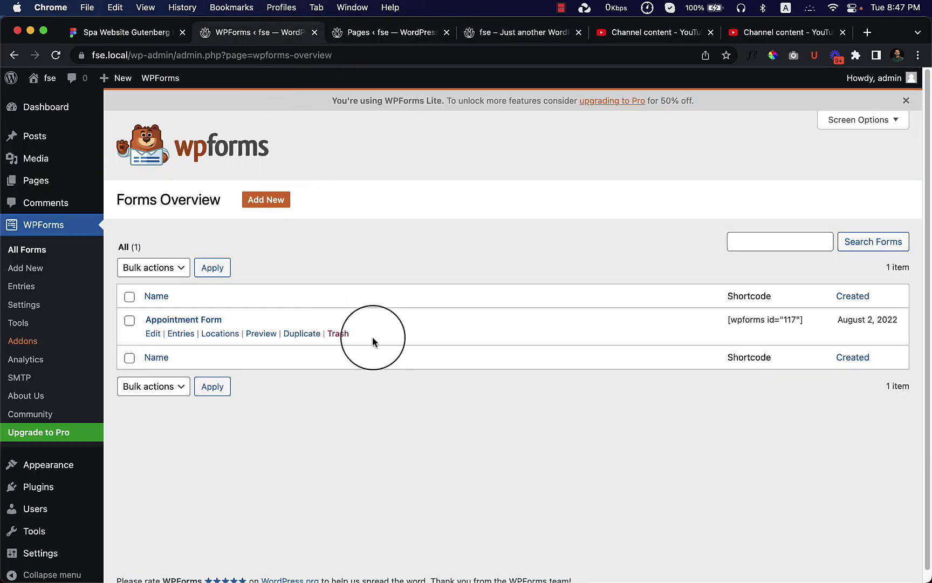
{"action": "left_click", "coordinate": [154, 336]}
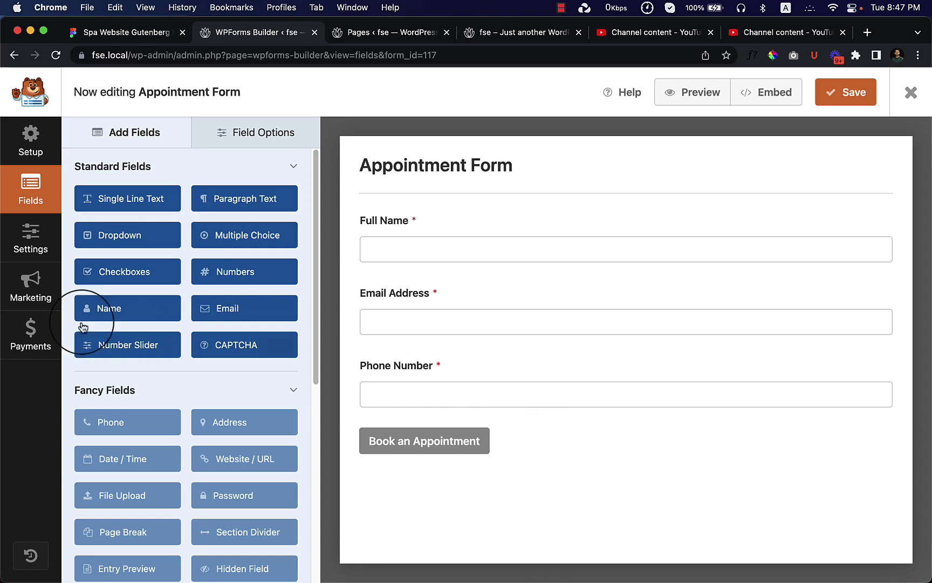
{"action": "left_click", "coordinate": [29, 249]}
{"action": "scroll", "coordinate": [631, 450], "scroll_direction": "down", "scroll_amount": 5}
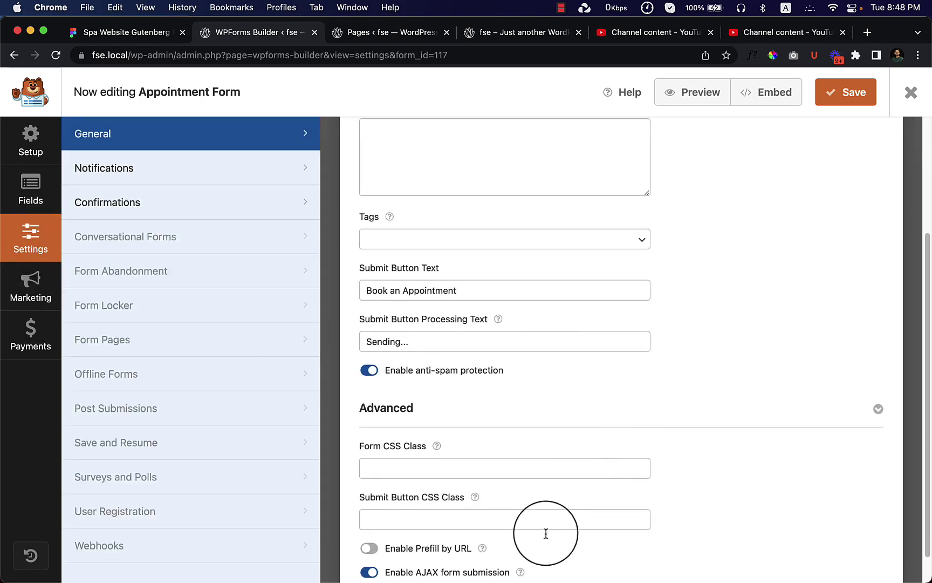
Give the submit button the CSS class custom-btn and save the form.
{"action": "left_click", "coordinate": [403, 469]}
{"action": "left_click", "coordinate": [416, 519]}
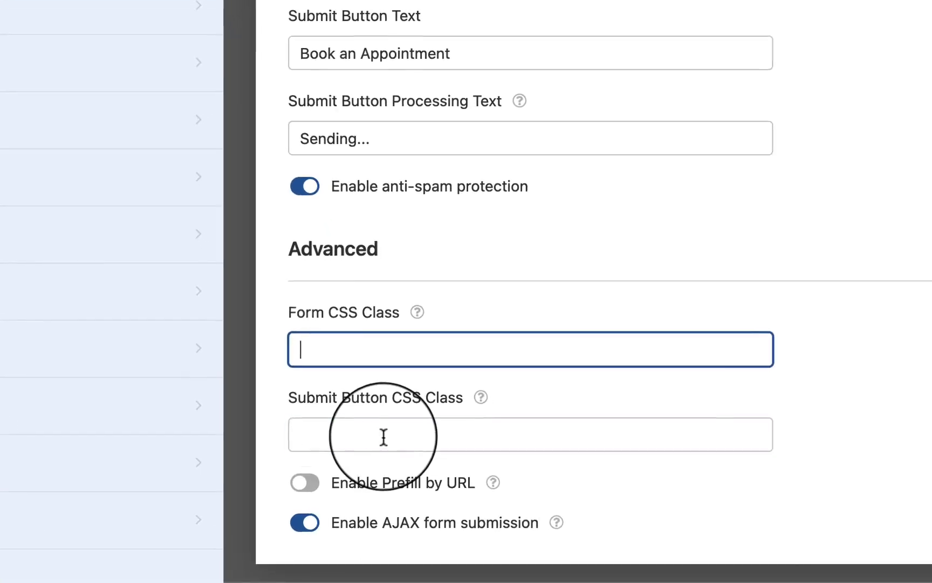
{"action": "type", "text": "custom-btn"}
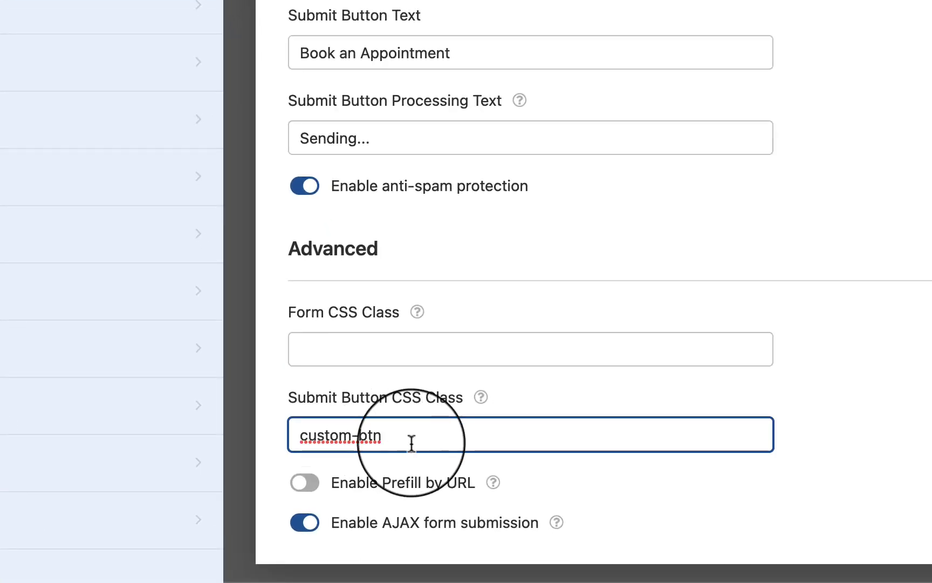
{"action": "left_click_drag", "start_coordinate": [406, 437], "coordinate": [300, 436]}
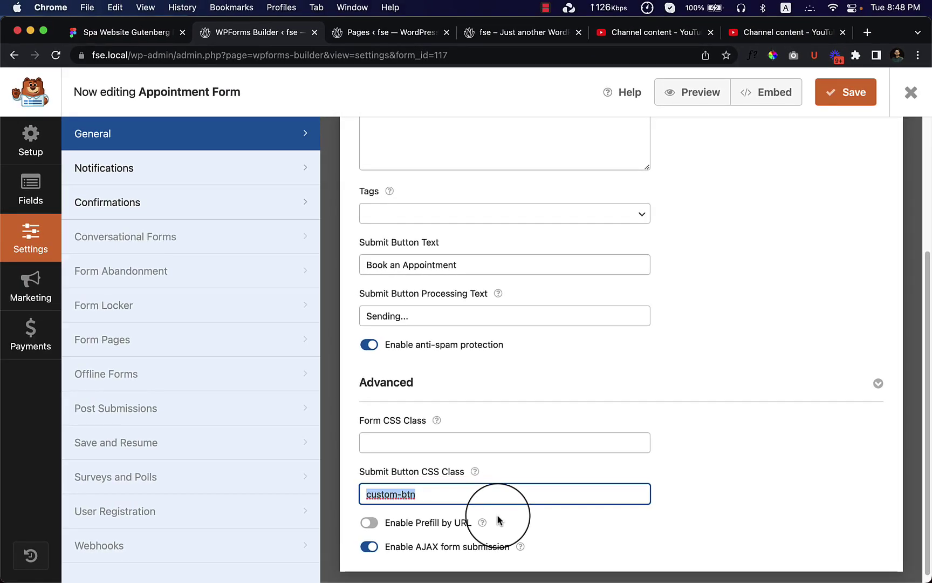
{"action": "left_click", "coordinate": [849, 92]}
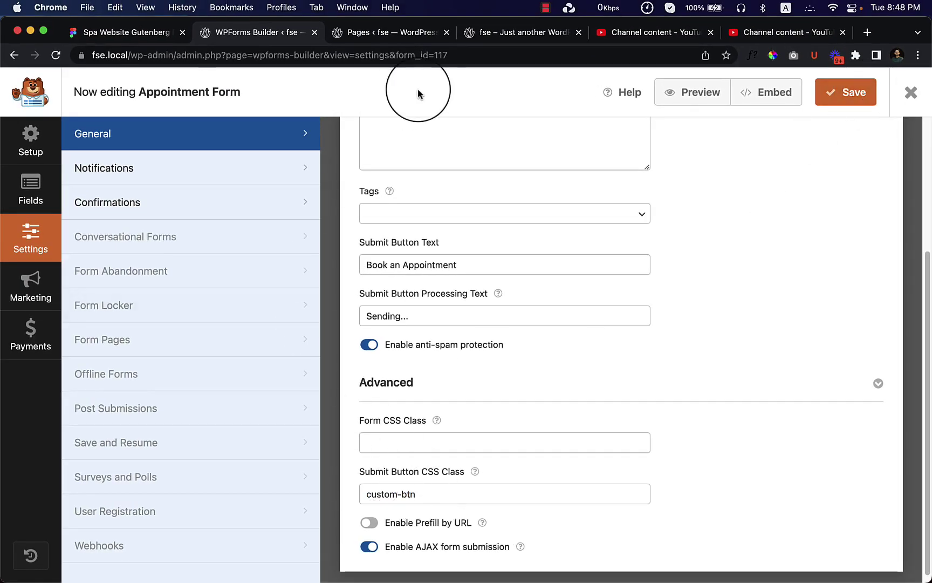
Reload the live site page so the new button class is picked up.
{"action": "left_click", "coordinate": [472, 34]}
{"action": "right_click", "coordinate": [428, 241]}
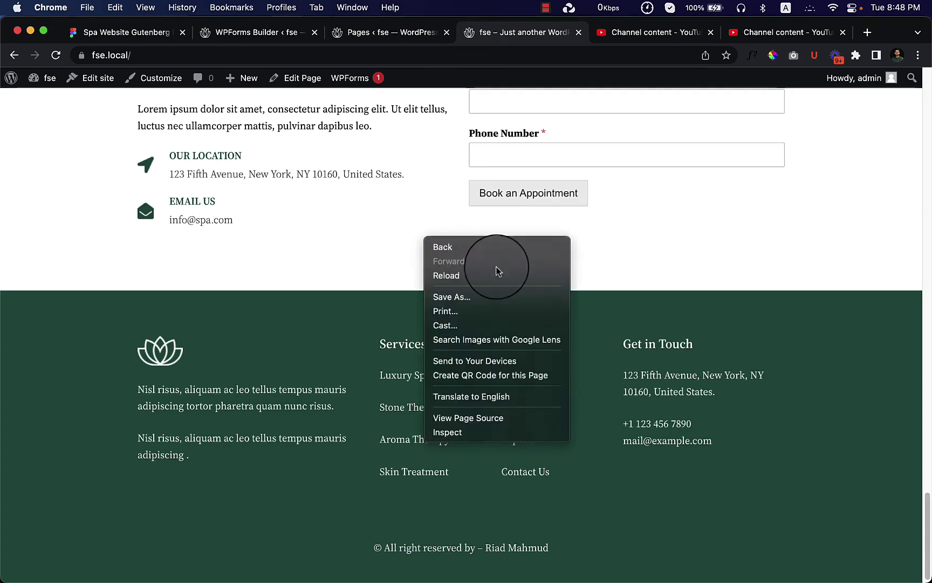
{"action": "left_click", "coordinate": [478, 274]}
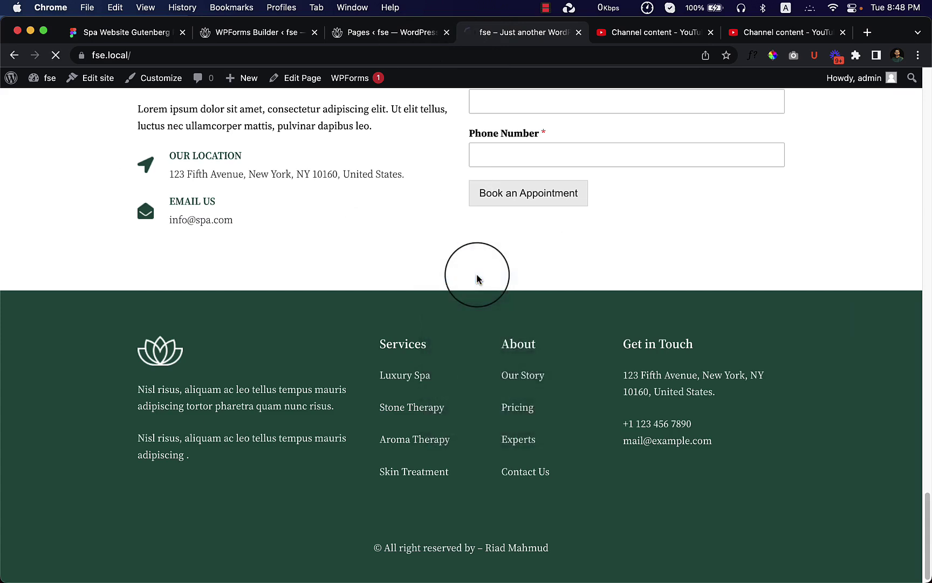
Inspect the Book an Appointment button, confirm its custom-btn class and start a new style rule.
{"action": "right_click", "coordinate": [527, 197]}
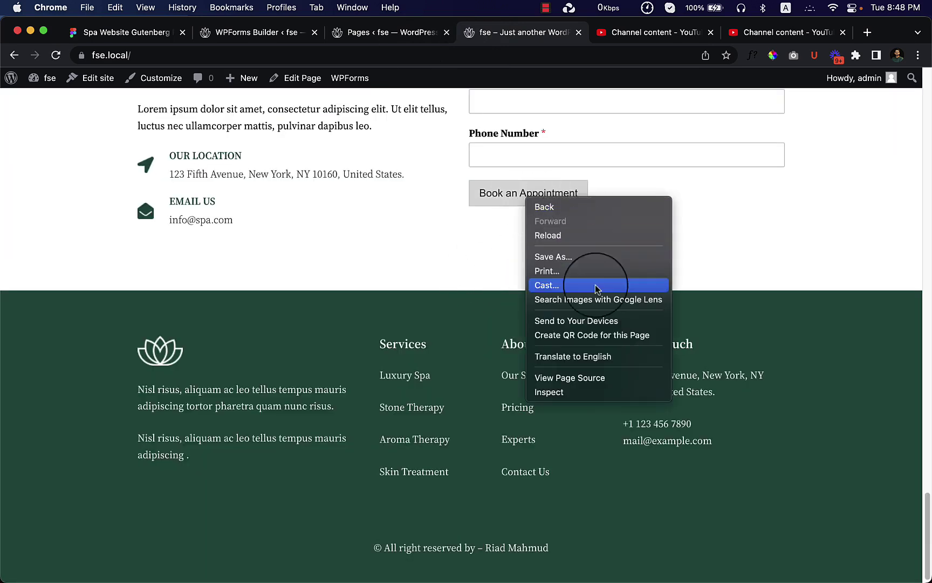
{"action": "left_click", "coordinate": [605, 392]}
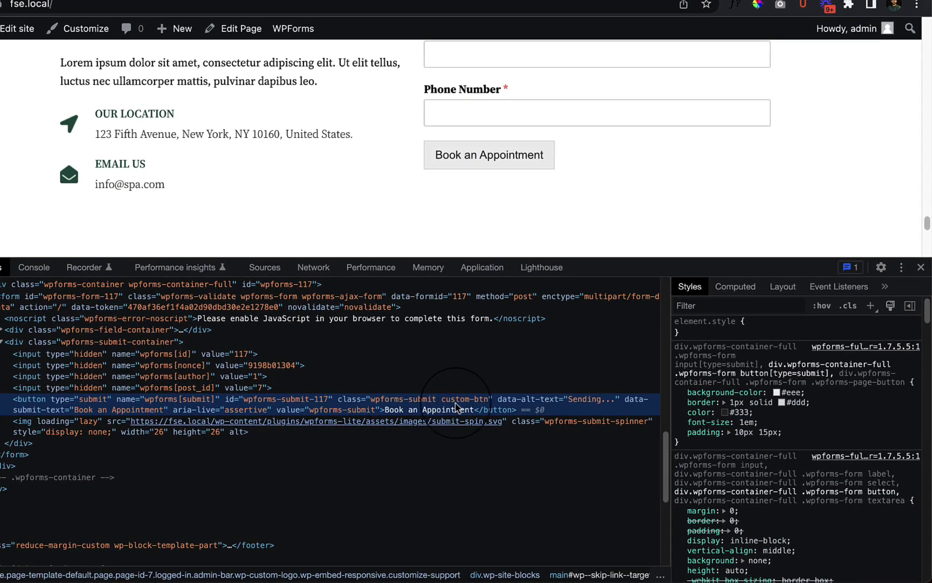
{"action": "double_click", "coordinate": [456, 401]}
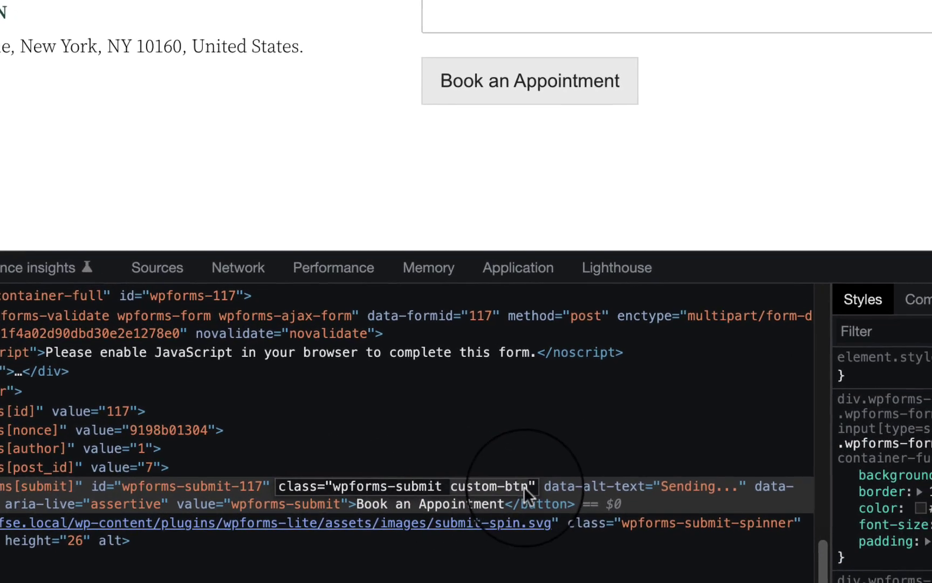
{"action": "left_click", "coordinate": [846, 185]}
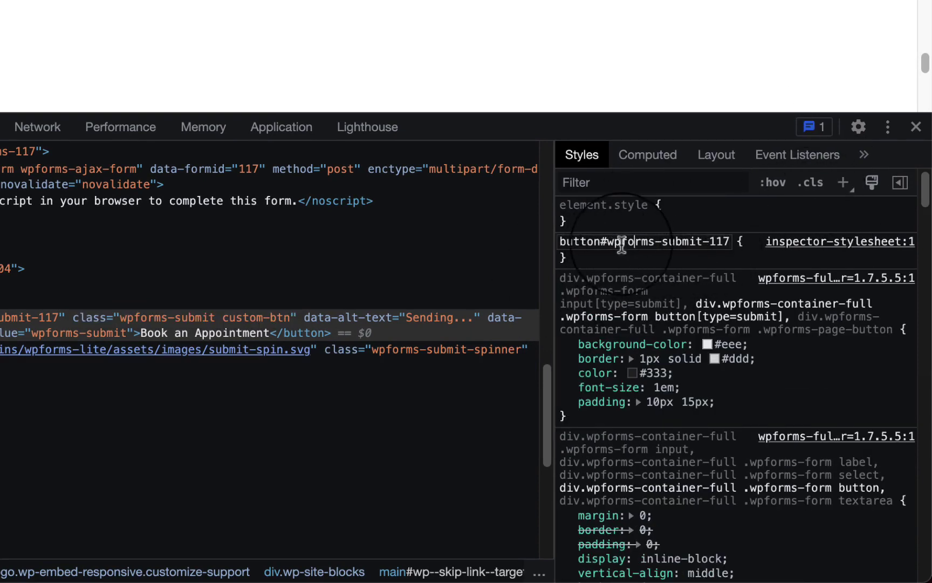
Make the new rule button.custom-btn with background: red.
{"action": "left_click", "coordinate": [608, 243]}
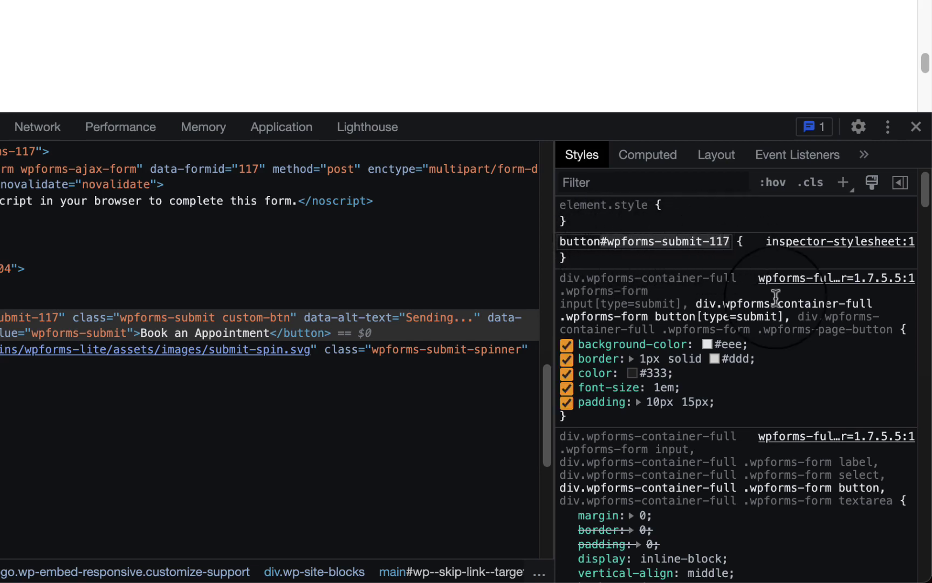
{"action": "key", "text": "BackSpace"}
{"action": "key", "text": "BackSpace"}
{"action": "key", "text": "BackSpace"}
{"action": "type", "text": ".custom-btn"}
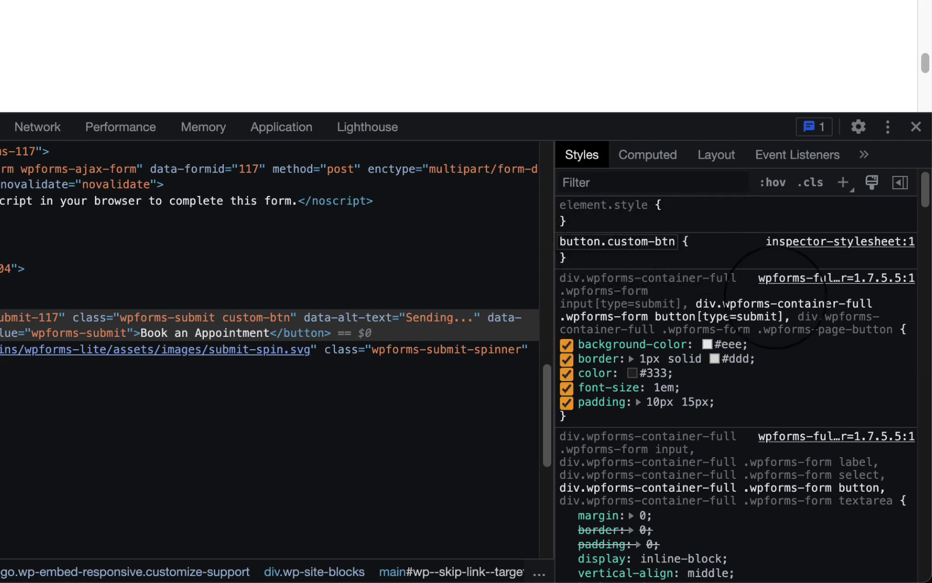
{"action": "left_click", "coordinate": [583, 264]}
{"action": "left_click", "coordinate": [577, 263]}
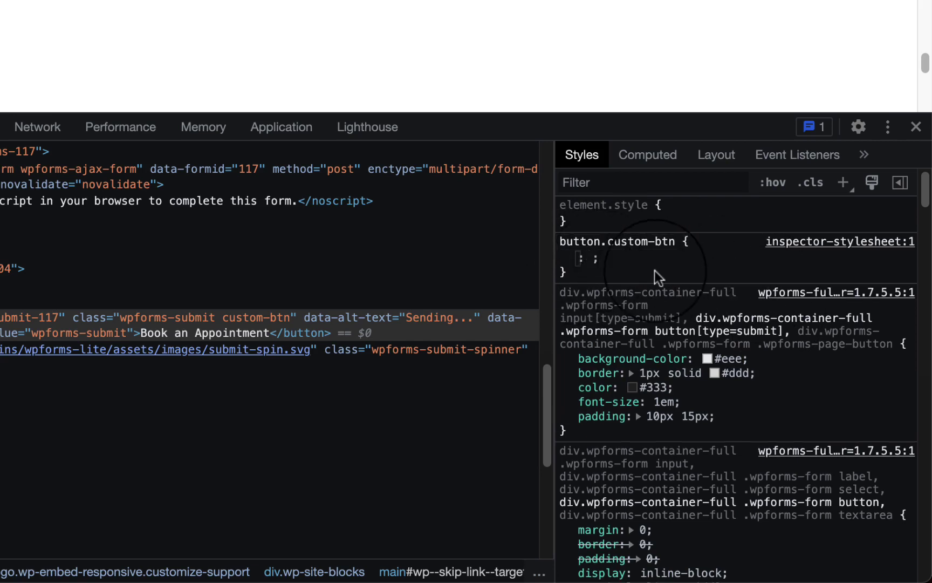
{"action": "type", "text": "ba"}
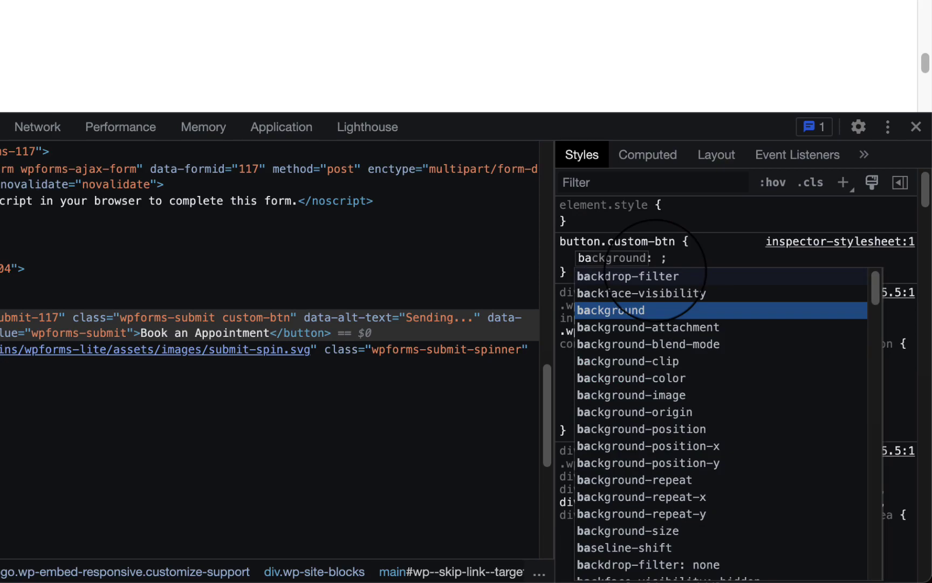
{"action": "key", "text": "Return"}
{"action": "type", "text": "#"}
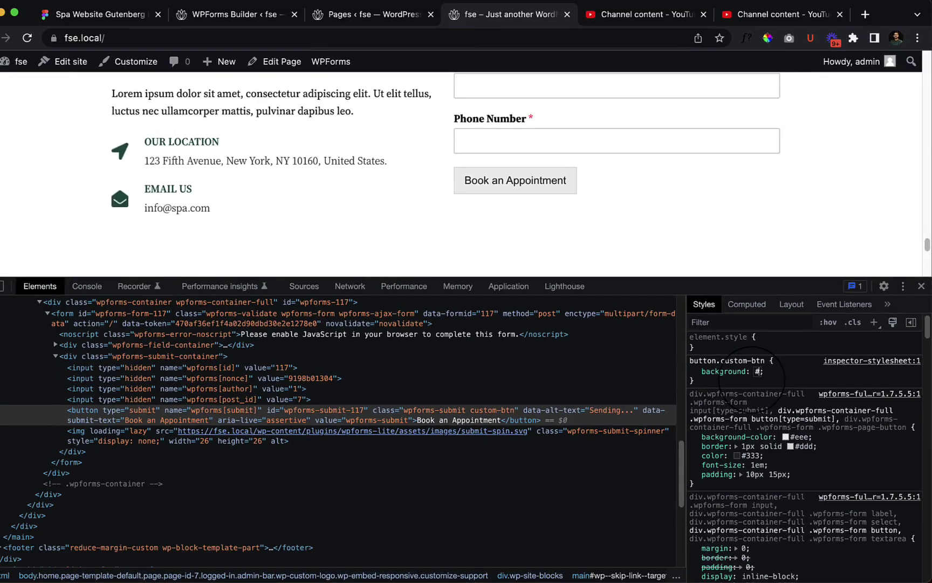
{"action": "type", "text": "red"}
{"action": "key", "text": "Return"}
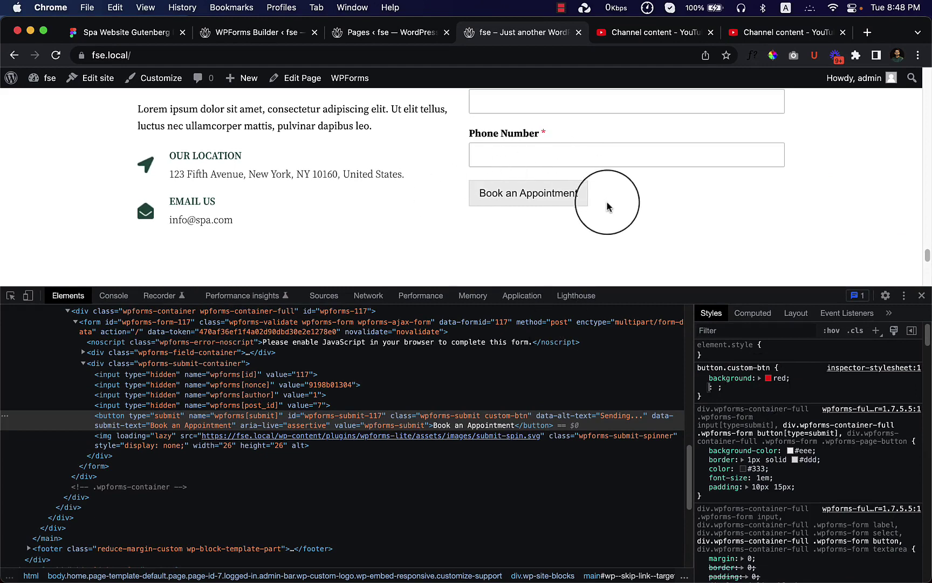
Sample the top button's dark green #205B4E with ColorPick Eyedropper and copy the hex.
{"action": "left_click", "coordinate": [550, 196]}
{"action": "scroll", "coordinate": [550, 200], "scroll_direction": "down", "scroll_amount": 5}
{"action": "scroll", "coordinate": [499, 203], "scroll_direction": "up", "scroll_amount": 2}
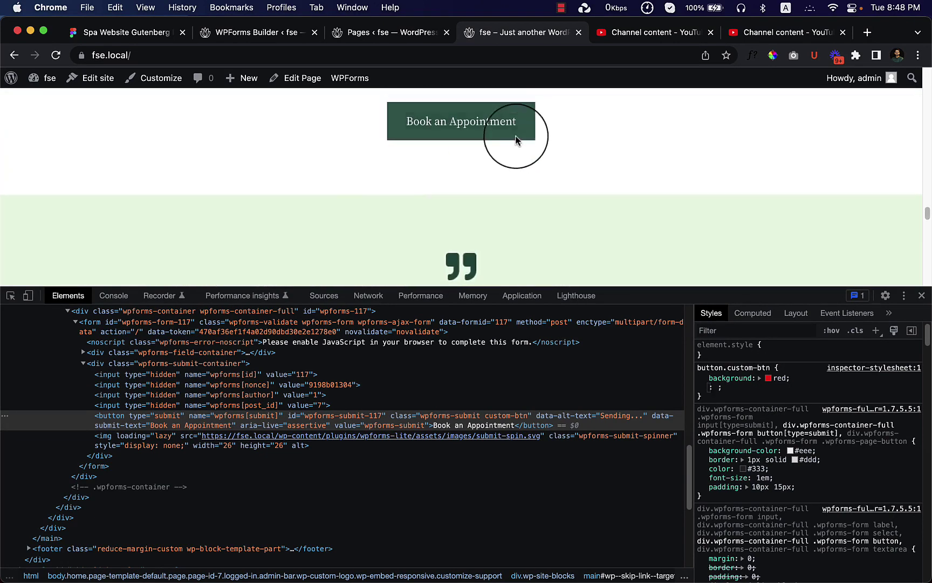
{"action": "left_click", "coordinate": [773, 55]}
{"action": "left_click", "coordinate": [543, 135]}
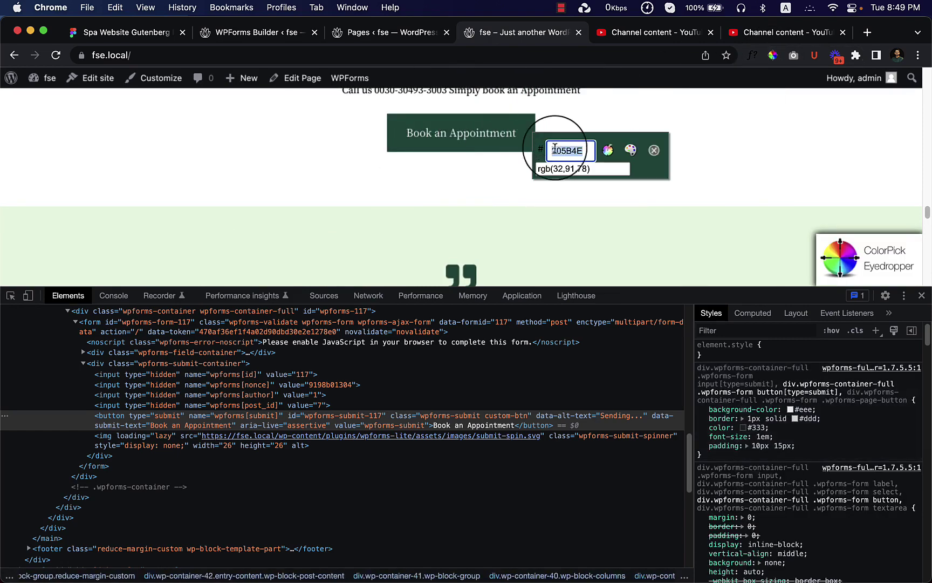
{"action": "right_click", "coordinate": [577, 149]}
{"action": "left_click", "coordinate": [595, 214]}
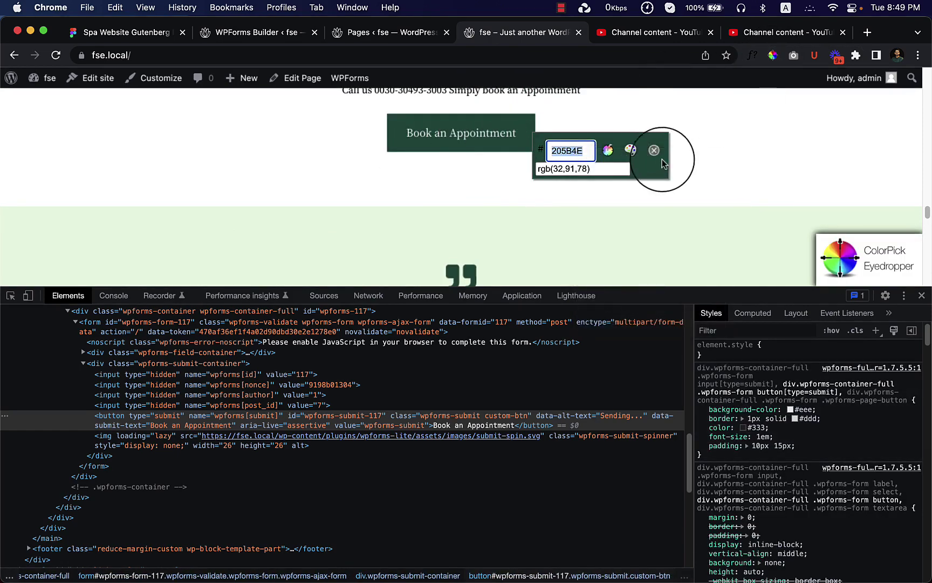
{"action": "left_click", "coordinate": [655, 151]}
{"action": "scroll", "coordinate": [545, 240], "scroll_direction": "down", "scroll_amount": 3}
{"action": "scroll", "coordinate": [543, 259], "scroll_direction": "down", "scroll_amount": 1}
{"action": "scroll", "coordinate": [633, 222], "scroll_direction": "down", "scroll_amount": 5}
{"action": "scroll", "coordinate": [636, 225], "scroll_direction": "down", "scroll_amount": 2}
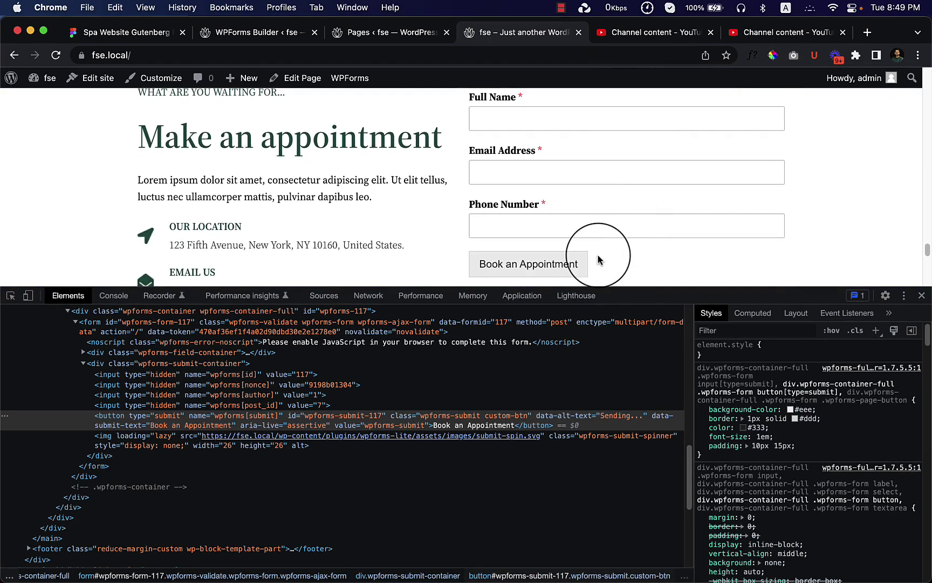
{"action": "scroll", "coordinate": [599, 260], "scroll_direction": "down", "scroll_amount": 3}
{"action": "scroll", "coordinate": [582, 171], "scroll_direction": "up", "scroll_amount": 1}
Set button.custom-btn to background #205B4E and color #fff, both !important.
{"action": "left_click", "coordinate": [619, 420]}
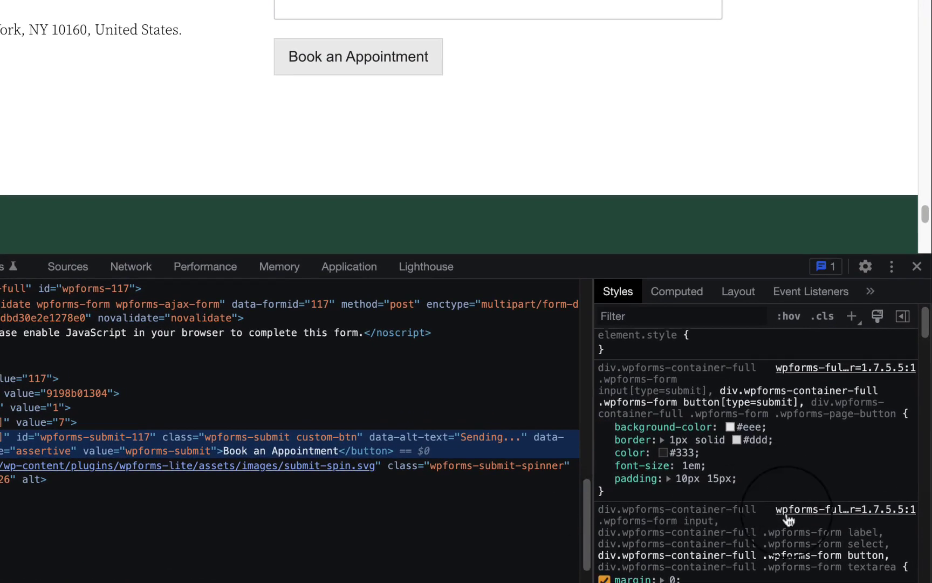
{"action": "scroll", "coordinate": [787, 517], "scroll_direction": "down", "scroll_amount": 3}
{"action": "scroll", "coordinate": [786, 518], "scroll_direction": "down", "scroll_amount": 3}
{"action": "scroll", "coordinate": [786, 516], "scroll_direction": "down", "scroll_amount": 3}
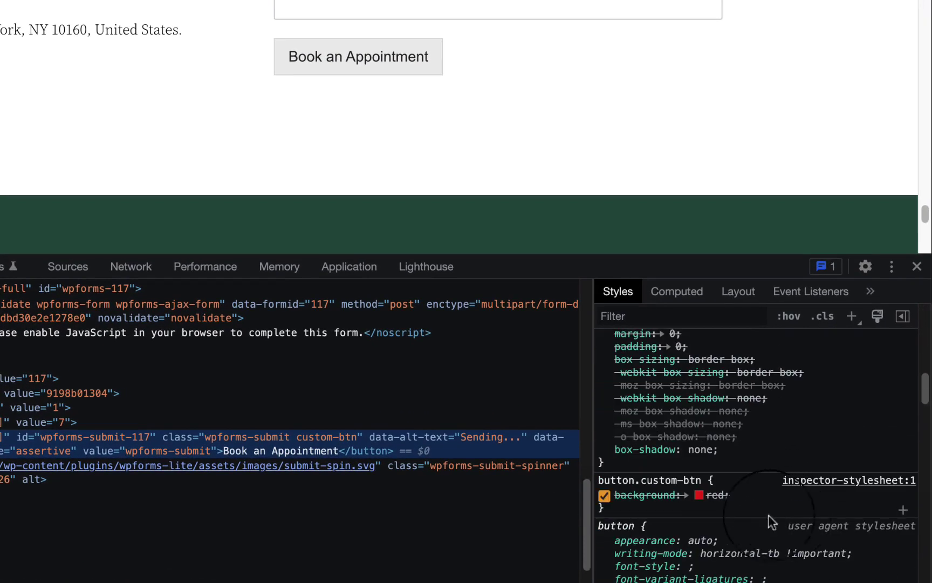
{"action": "left_click", "coordinate": [709, 496]}
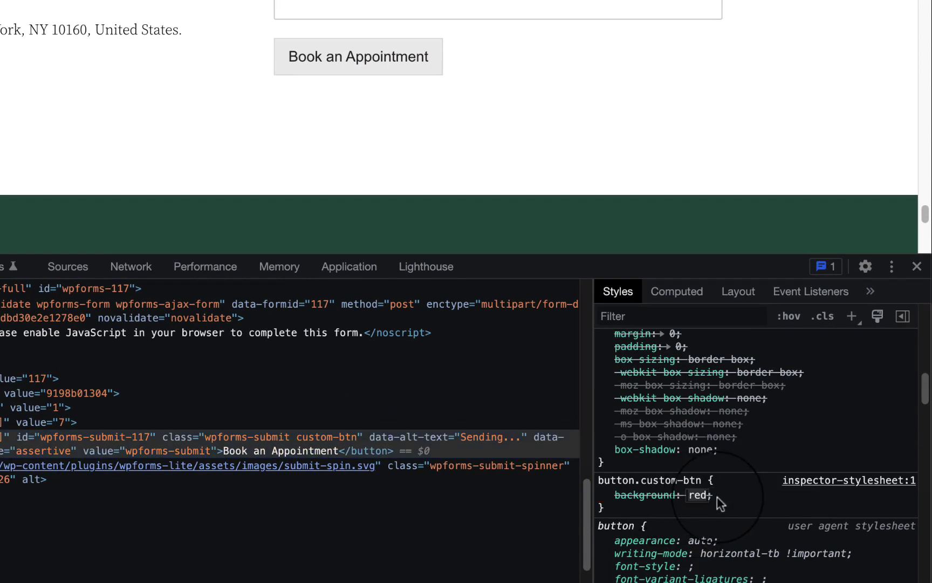
{"action": "type", "text": "#205B4E !"}
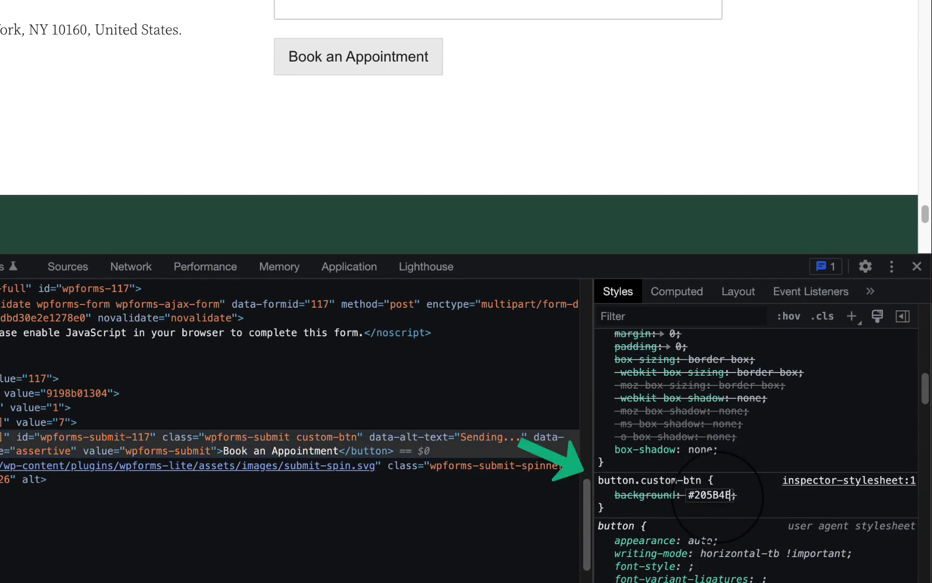
{"action": "type", "text": "important"}
{"action": "key", "text": "Return"}
{"action": "type", "text": "color: #fff "}
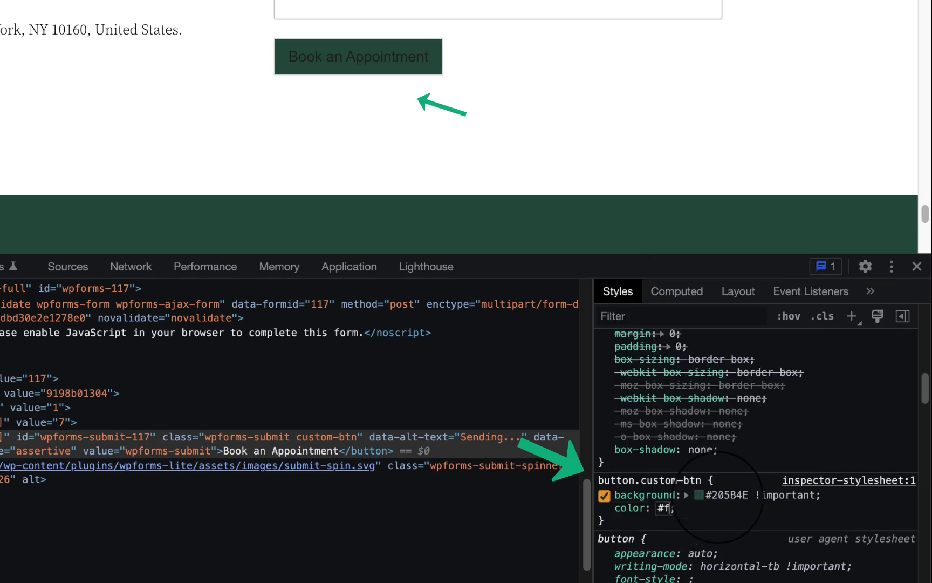
{"action": "type", "text": "!im"}
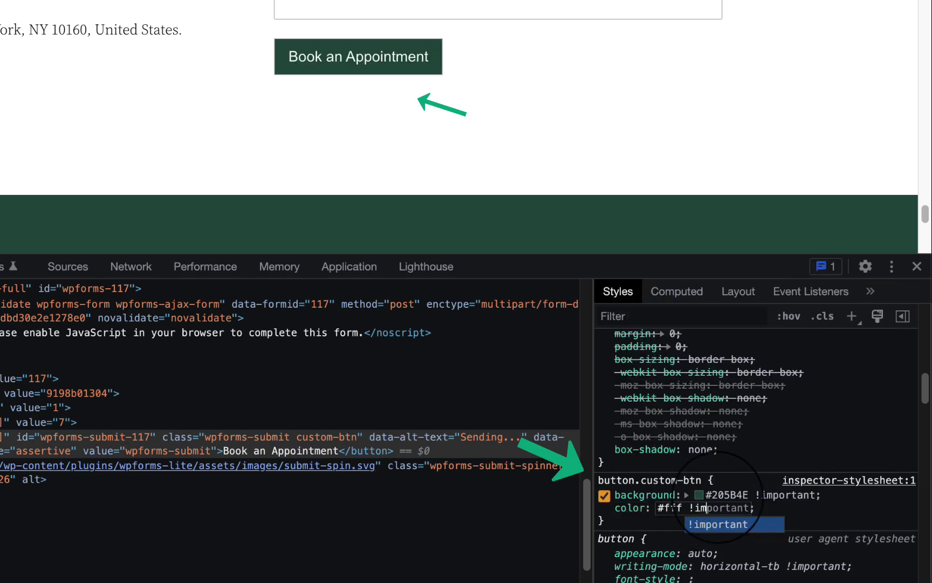
{"action": "key", "text": "Return"}
{"action": "type", "text": "border: none"}
{"action": "type", "text": " !im"}
Add border none and padding 20px 35px, both !important, to button.custom-btn.
{"action": "key", "text": "Return"}
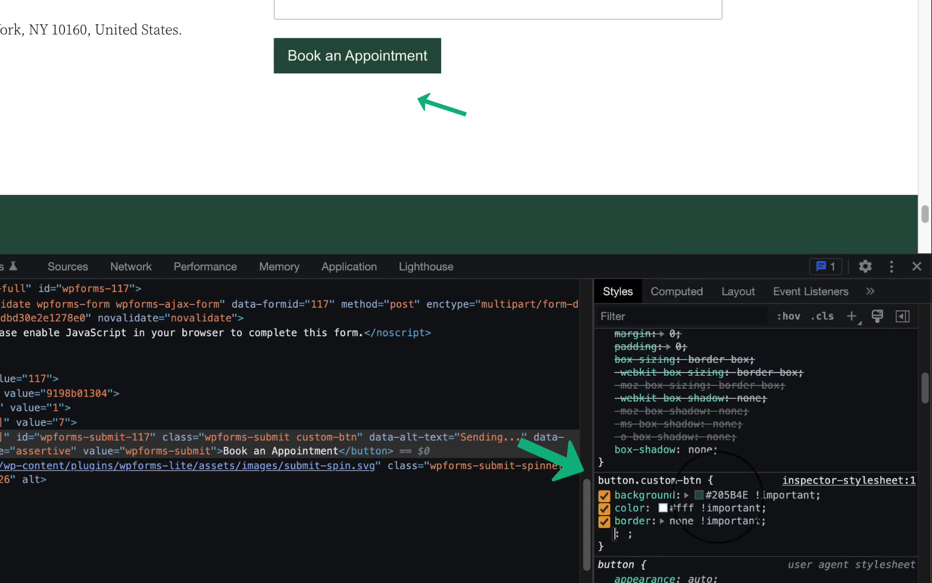
{"action": "type", "text": "pa"}
{"action": "key", "text": "Tab"}
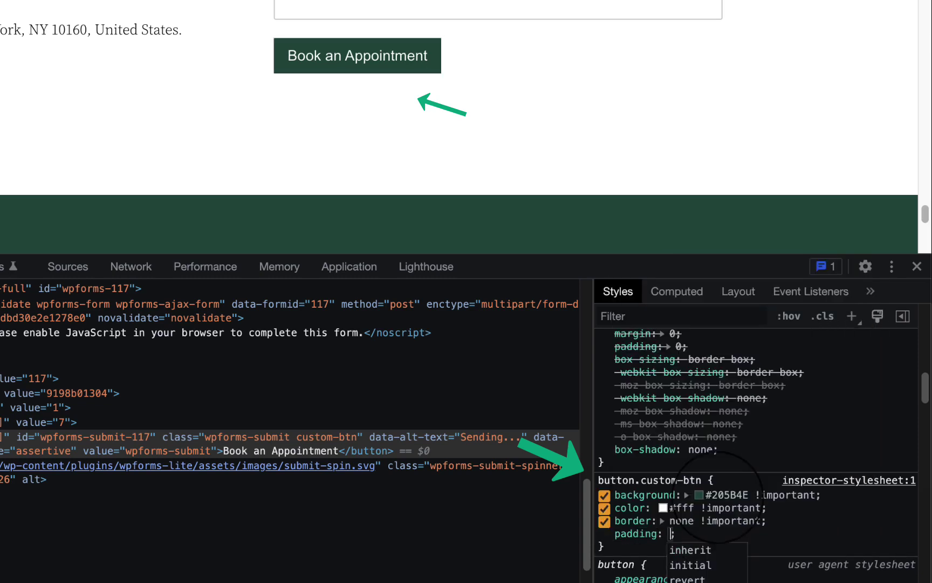
{"action": "type", "text": "20px 3"}
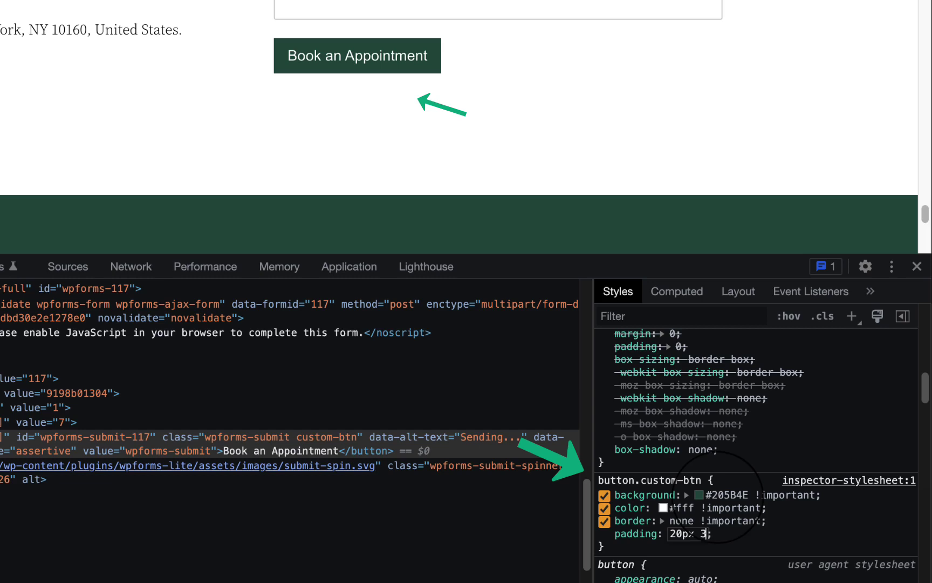
{"action": "type", "text": "5px !i"}
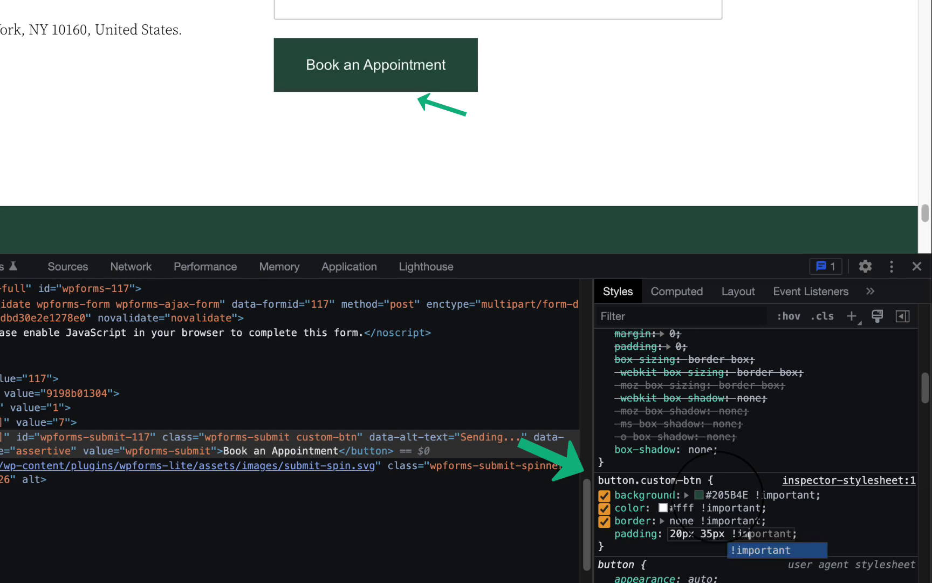
{"action": "key", "text": "Return"}
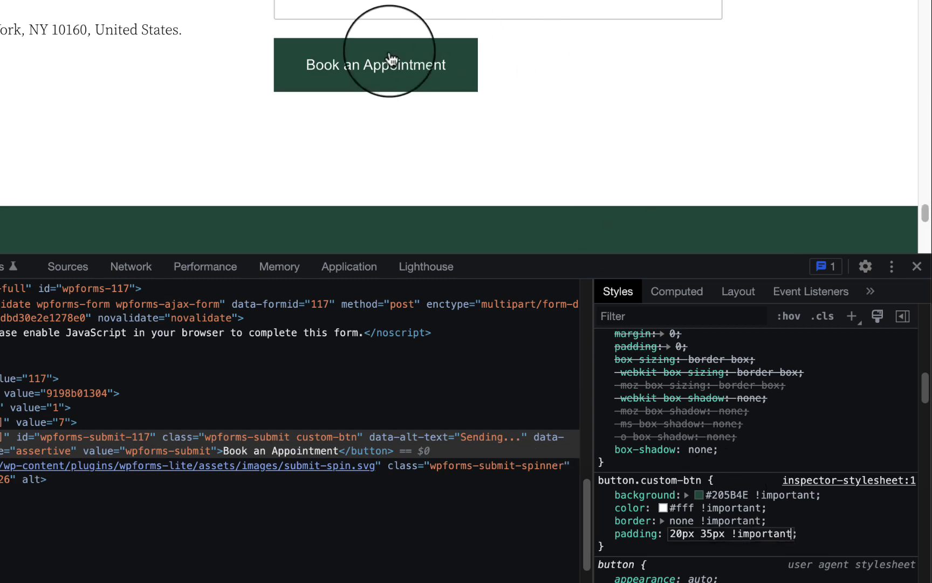
{"action": "scroll", "coordinate": [580, 118], "scroll_direction": "down", "scroll_amount": 5}
{"action": "scroll", "coordinate": [437, 156], "scroll_direction": "up", "scroll_amount": 5}
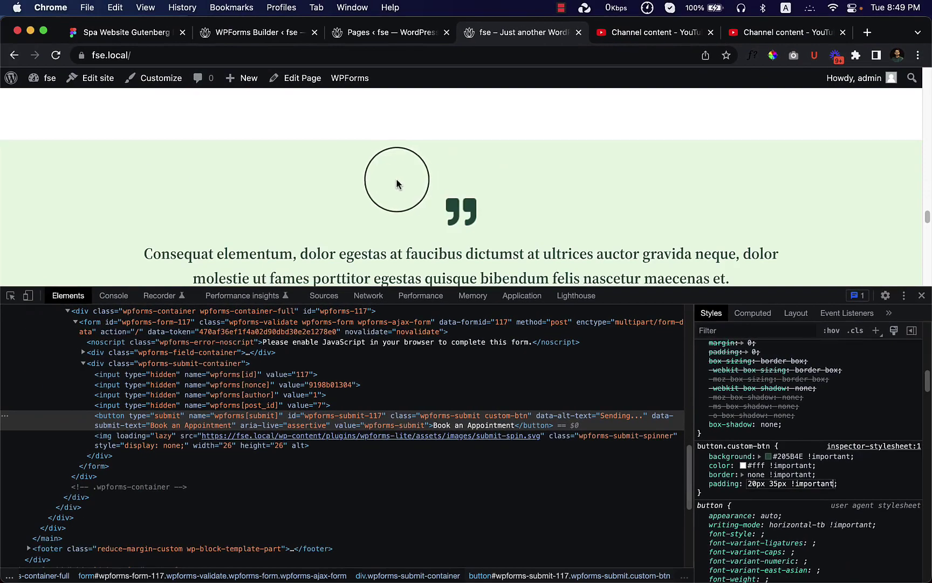
{"action": "scroll", "coordinate": [511, 167], "scroll_direction": "down", "scroll_amount": 5}
{"action": "scroll", "coordinate": [624, 202], "scroll_direction": "down", "scroll_amount": 5}
{"action": "scroll", "coordinate": [668, 240], "scroll_direction": "down", "scroll_amount": 5}
{"action": "scroll", "coordinate": [608, 218], "scroll_direction": "up", "scroll_amount": 5}
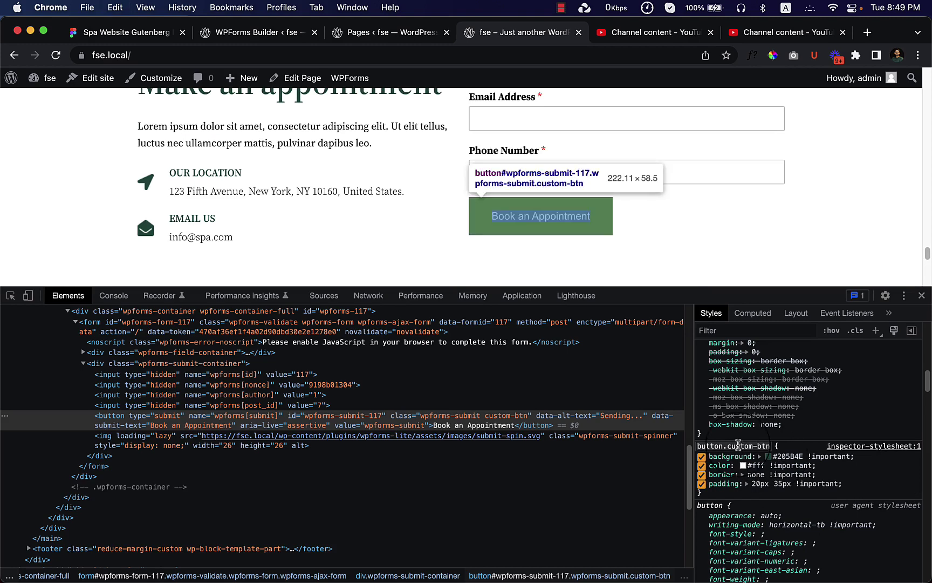
{"action": "mouse_move", "coordinate": [801, 466]}
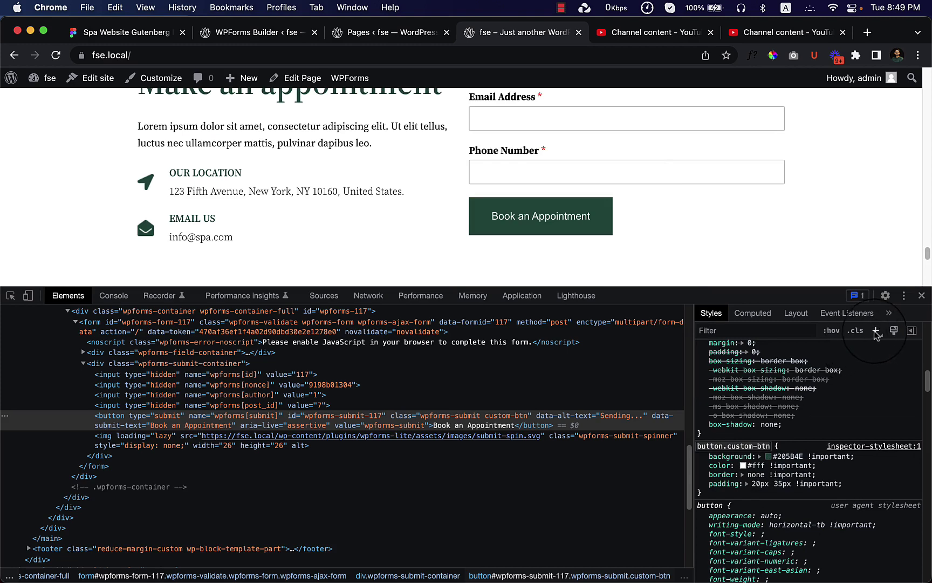
Add a button.custom-btn:hover rule with opacity 0.9 !important.
{"action": "left_click", "coordinate": [876, 331]}
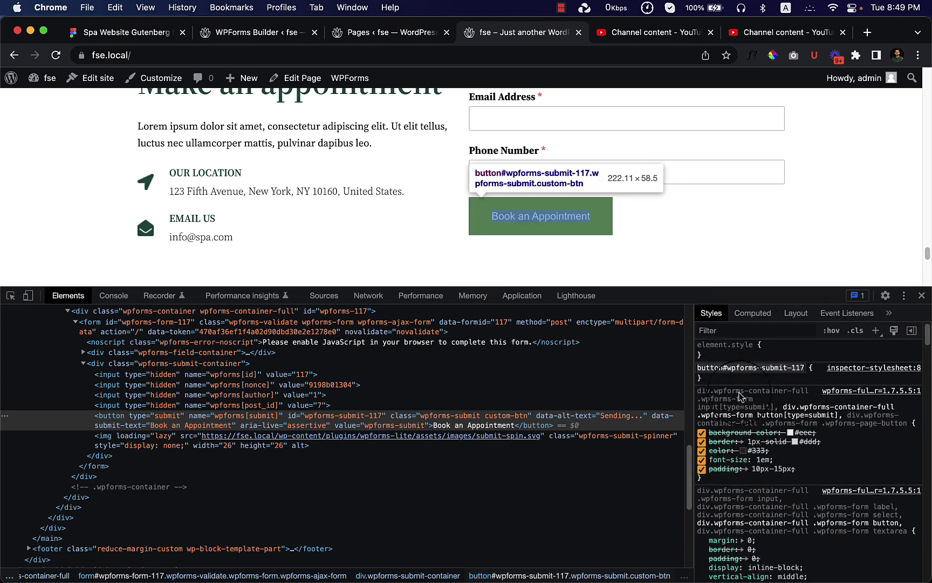
{"action": "type", "text": "button.custom-btn:"}
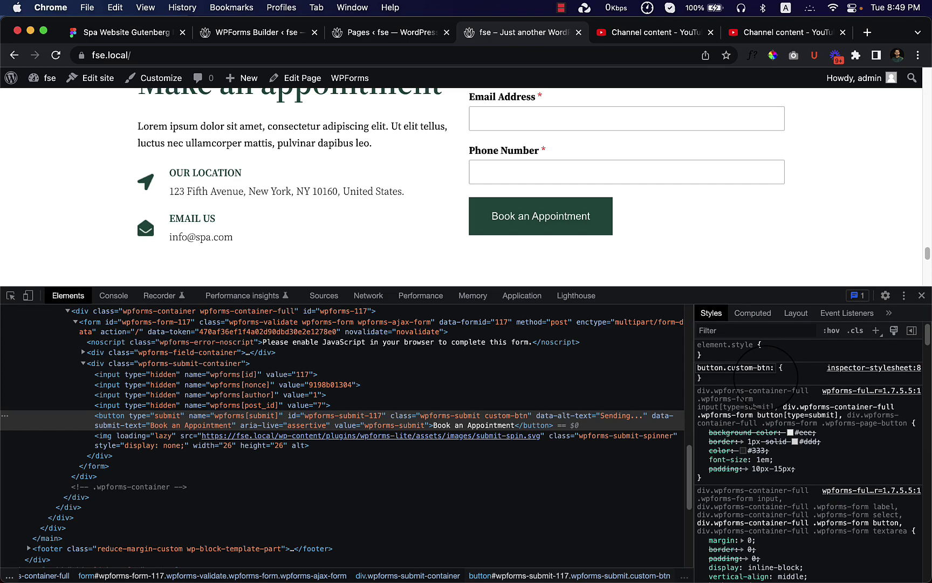
{"action": "type", "text": "hover"}
{"action": "key", "text": "Return"}
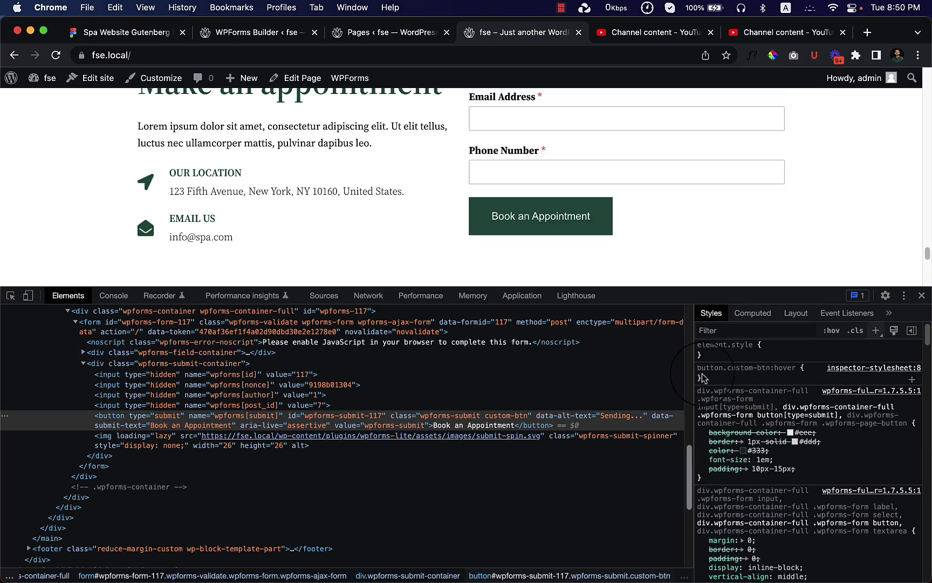
{"action": "left_click", "coordinate": [729, 378]}
{"action": "type", "text": "opacity"}
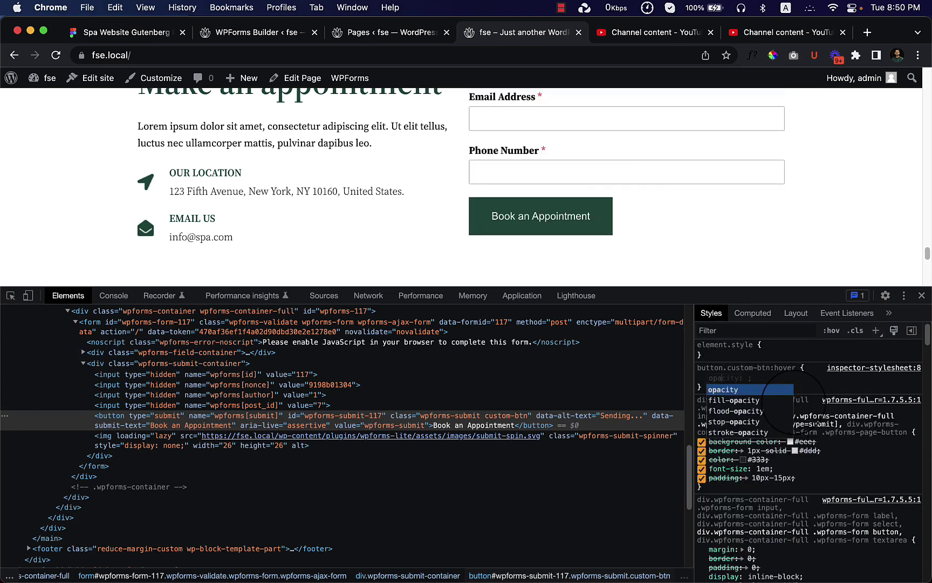
{"action": "key", "text": "Tab"}
{"action": "type", "text": "0"}
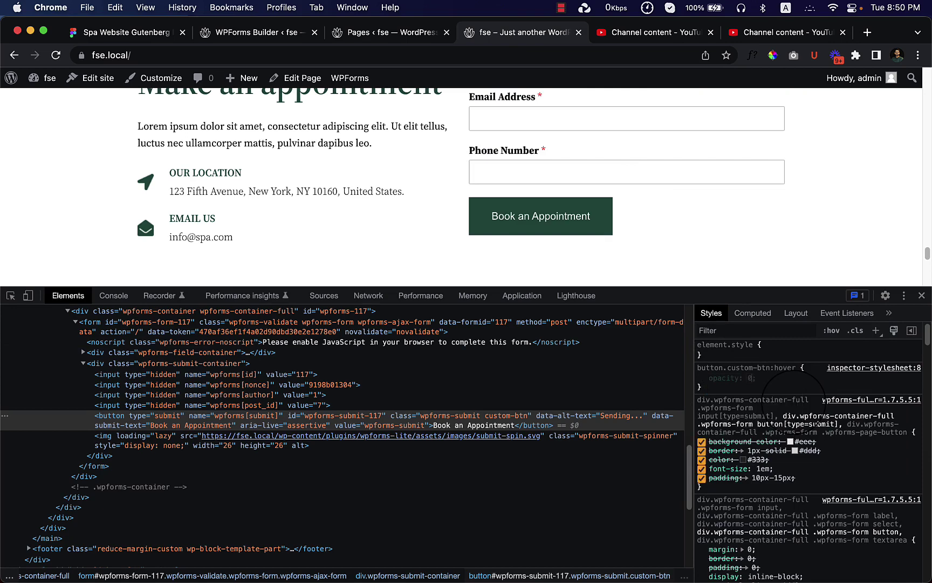
{"action": "type", "text": ".9 "}
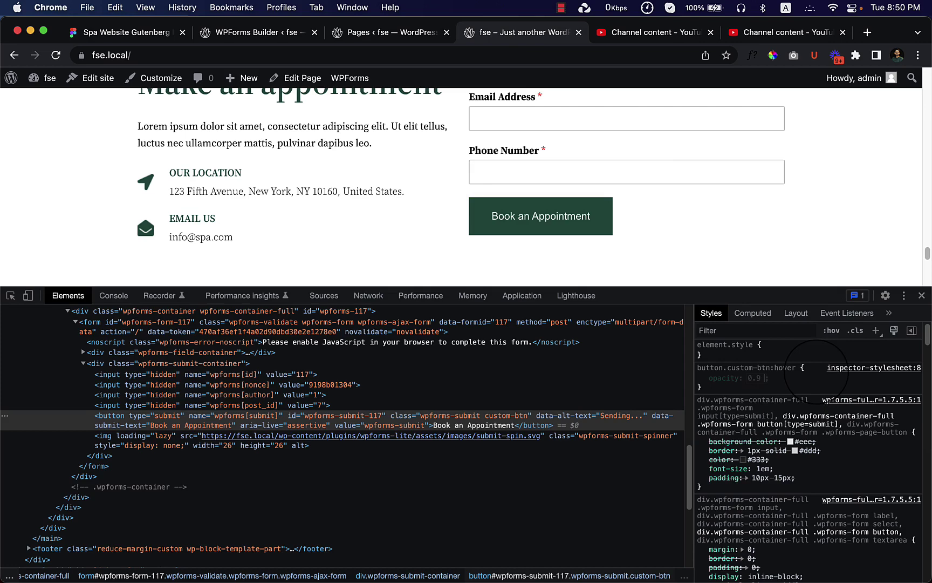
{"action": "type", "text": "!important"}
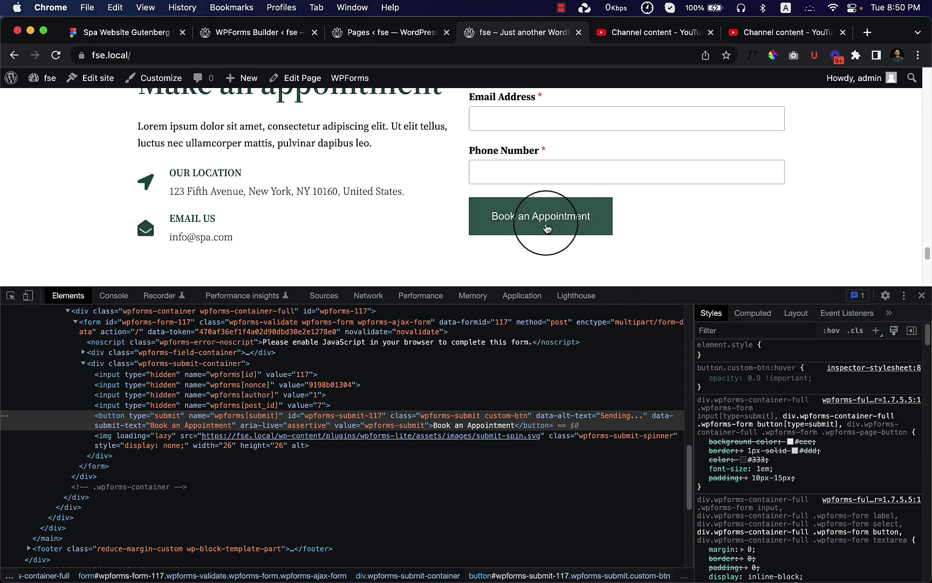
{"action": "scroll", "coordinate": [572, 238], "scroll_direction": "up", "scroll_amount": 3}
{"action": "scroll", "coordinate": [567, 241], "scroll_direction": "up", "scroll_amount": 5}
{"action": "scroll", "coordinate": [568, 237], "scroll_direction": "up", "scroll_amount": 2}
{"action": "scroll", "coordinate": [460, 219], "scroll_direction": "down", "scroll_amount": 5}
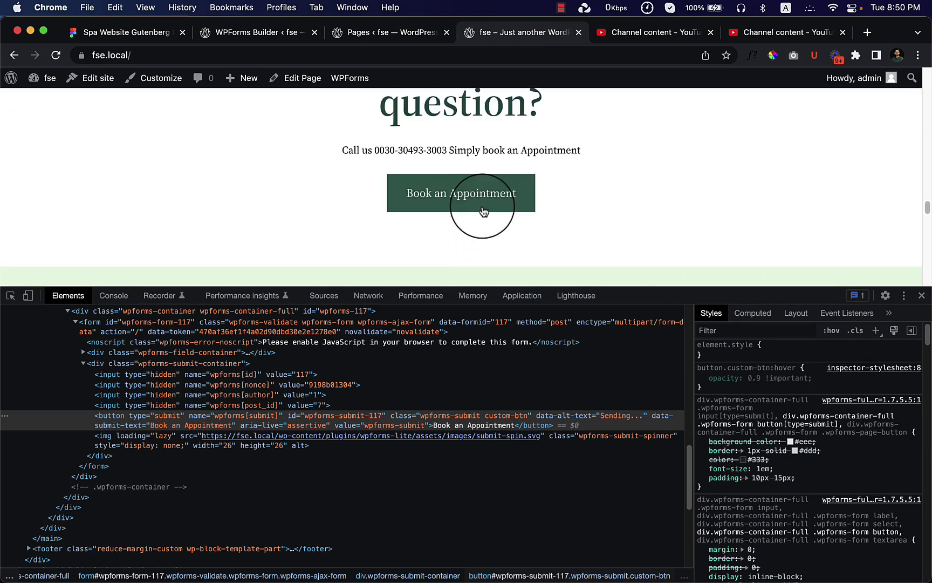
{"action": "scroll", "coordinate": [501, 210], "scroll_direction": "down", "scroll_amount": 3}
{"action": "scroll", "coordinate": [691, 235], "scroll_direction": "down", "scroll_amount": 2}
{"action": "scroll", "coordinate": [680, 235], "scroll_direction": "down", "scroll_amount": 5}
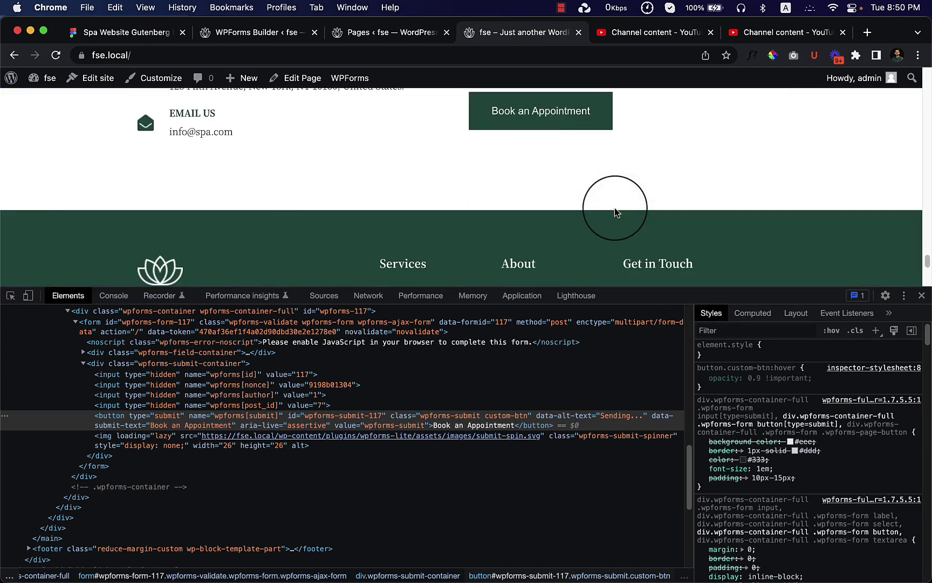
{"action": "scroll", "coordinate": [616, 204], "scroll_direction": "up", "scroll_amount": 1}
{"action": "scroll", "coordinate": [614, 212], "scroll_direction": "up", "scroll_amount": 1}
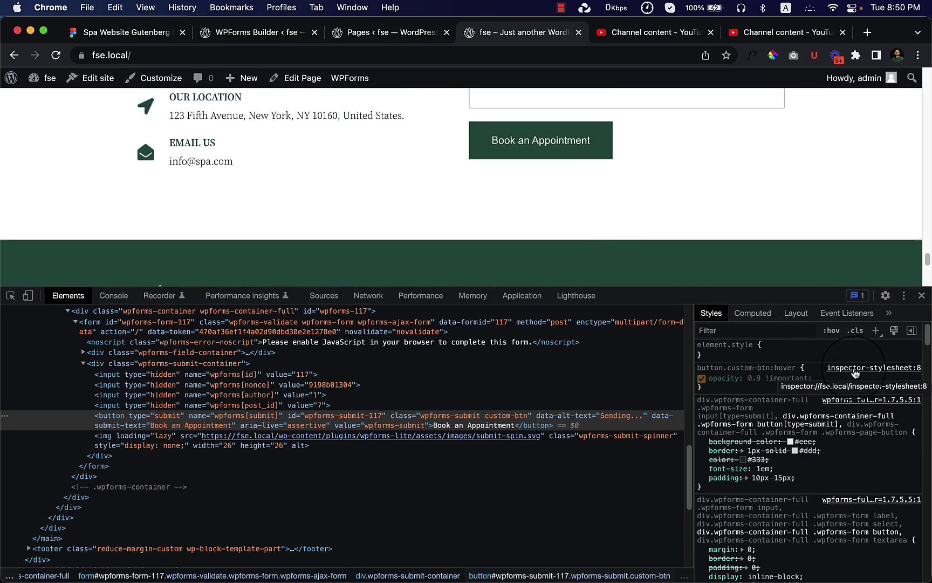
Select all the button CSS rules in the inspector stylesheet for copying.
{"action": "left_click", "coordinate": [864, 369]}
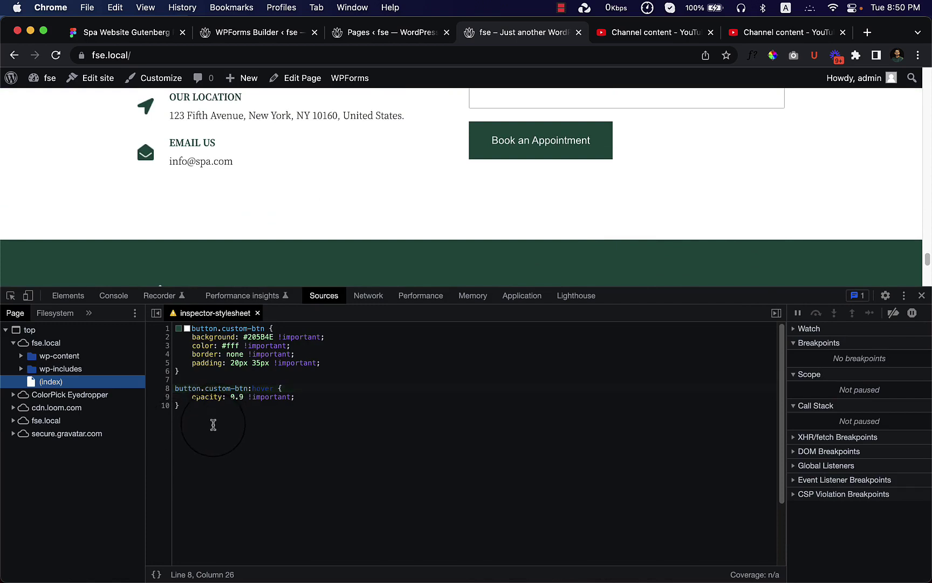
{"action": "left_click", "coordinate": [209, 411]}
{"action": "left_click_drag", "start_coordinate": [187, 426], "coordinate": [162, 319]}
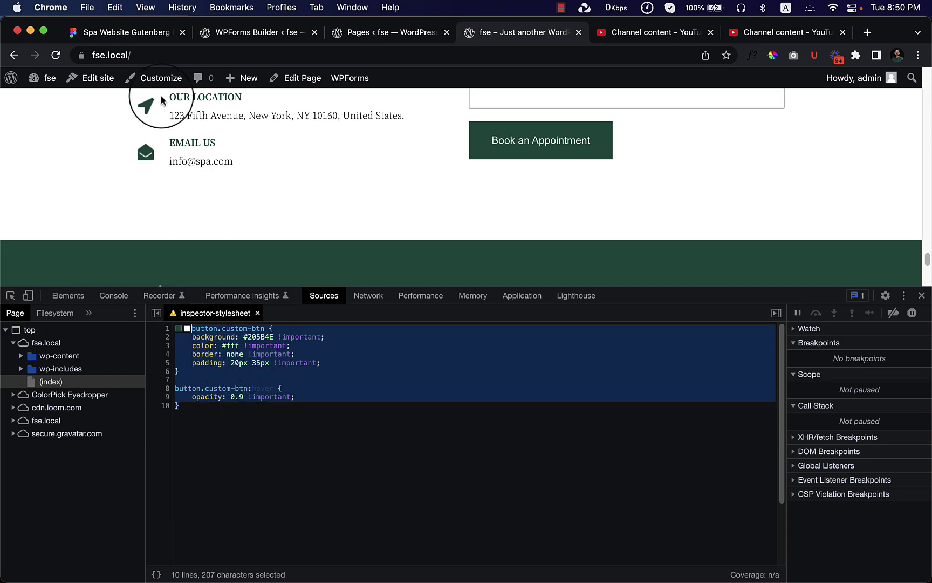
Close DevTools and bring up the site Customizer in a new tab.
{"action": "left_click", "coordinate": [921, 296]}
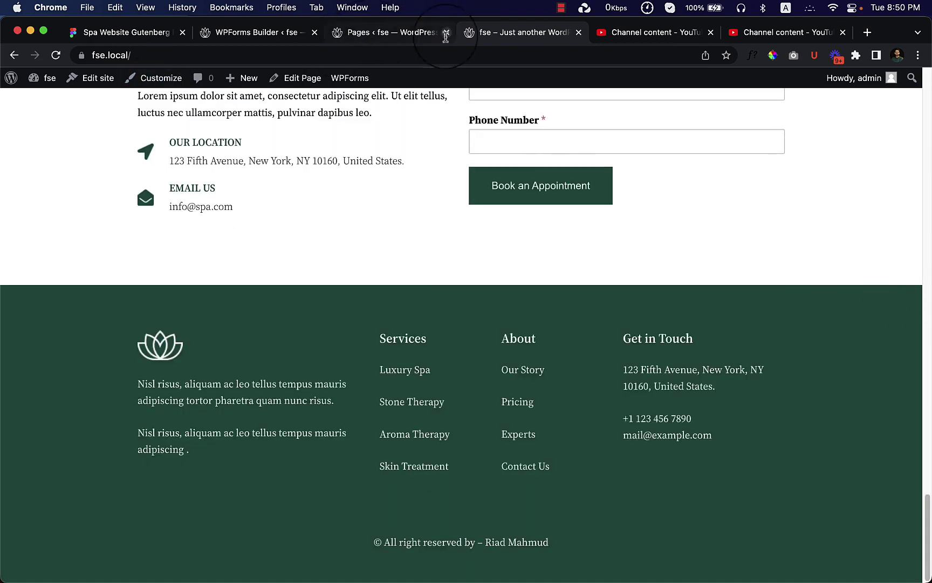
{"action": "right_click", "coordinate": [155, 80]}
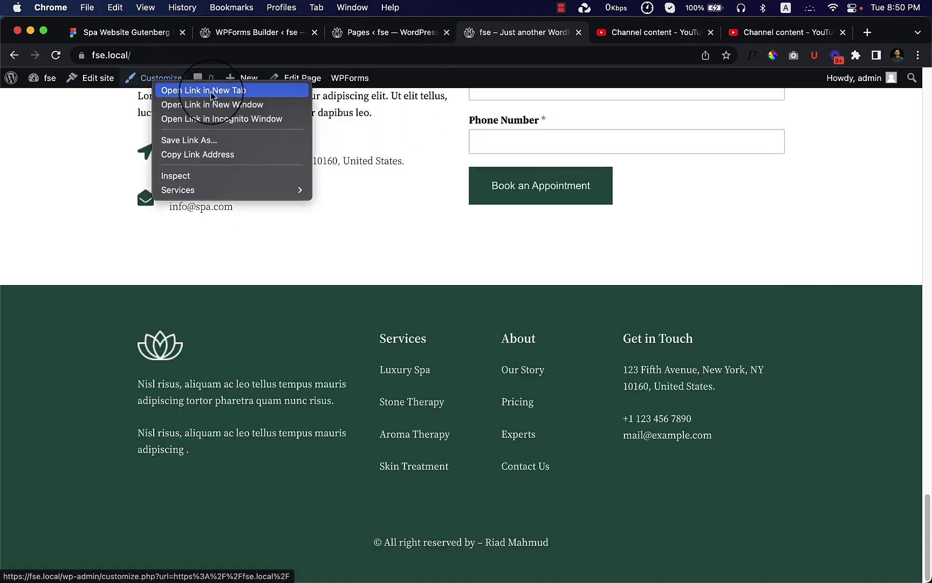
{"action": "left_click", "coordinate": [208, 90]}
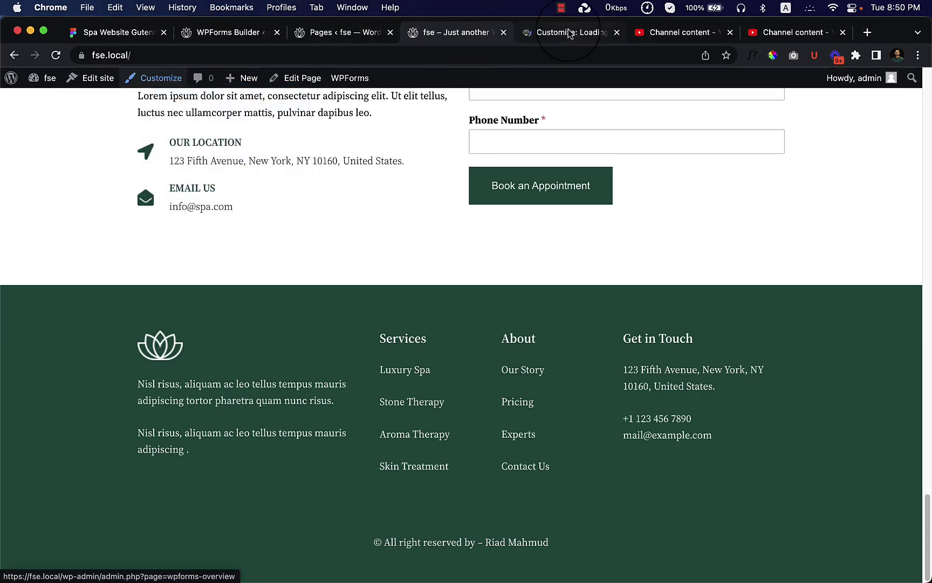
{"action": "left_click", "coordinate": [569, 33]}
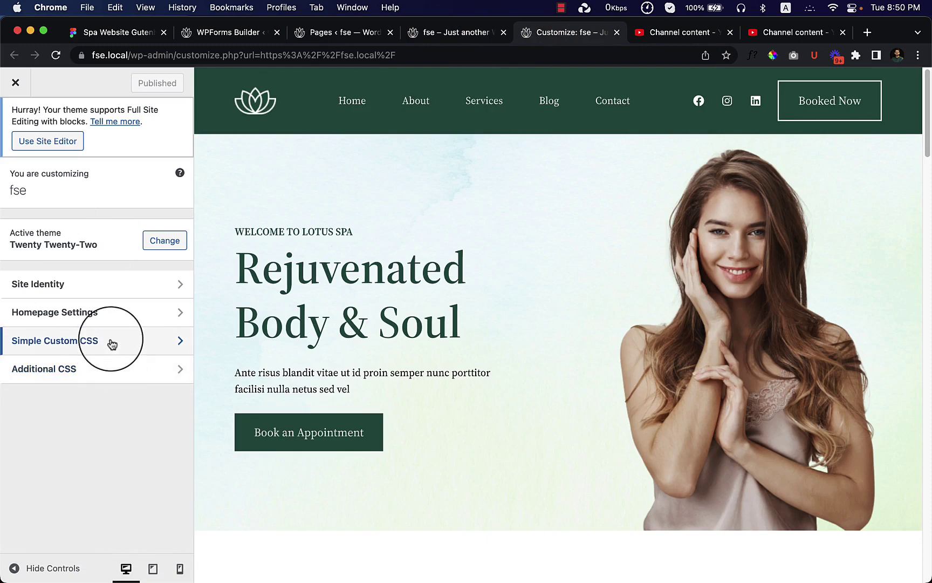
Paste the button.custom-btn rules into Simple Custom CSS after line 14 and publish.
{"action": "left_click", "coordinate": [111, 344]}
{"action": "scroll", "coordinate": [113, 349], "scroll_direction": "down", "scroll_amount": 2}
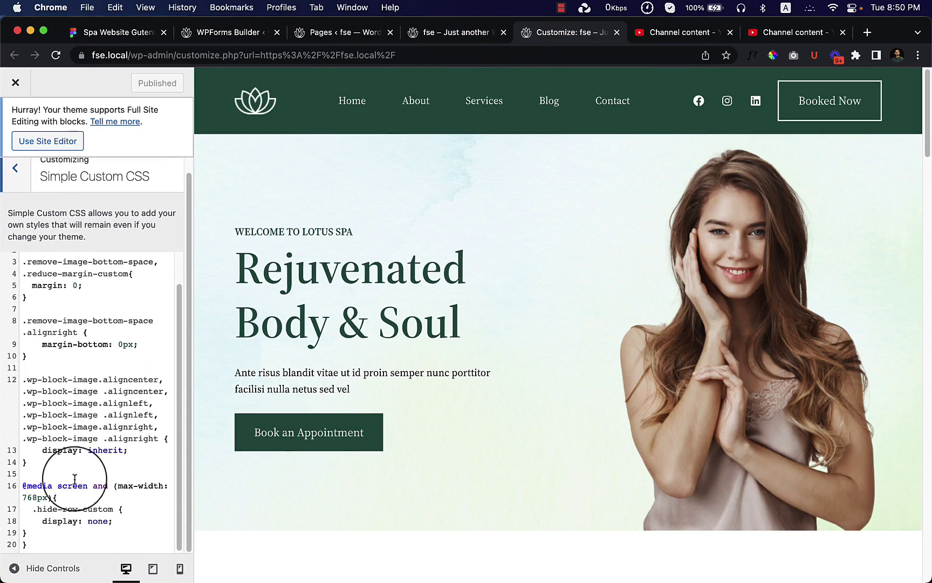
{"action": "left_click", "coordinate": [69, 462]}
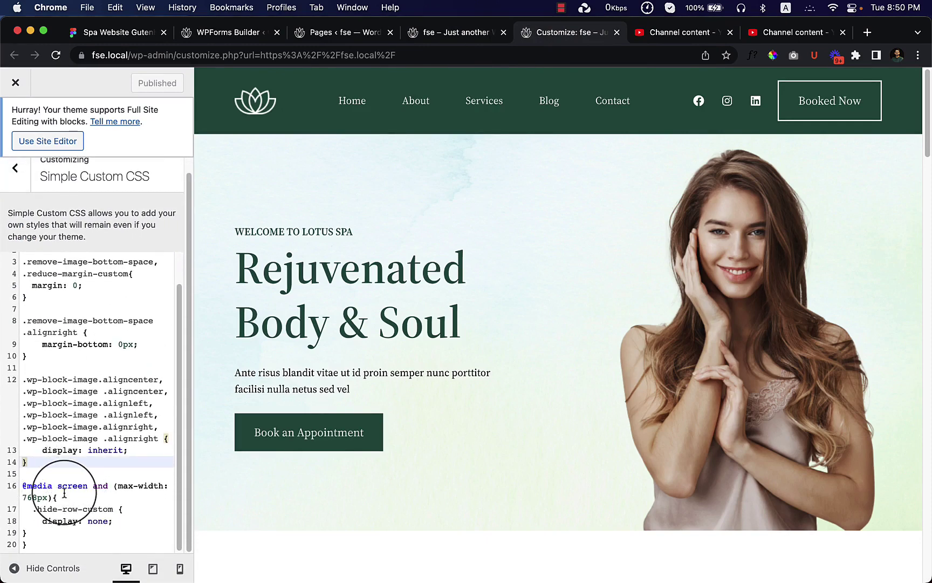
{"action": "key", "text": "Return"}
{"action": "key", "text": "Return"}
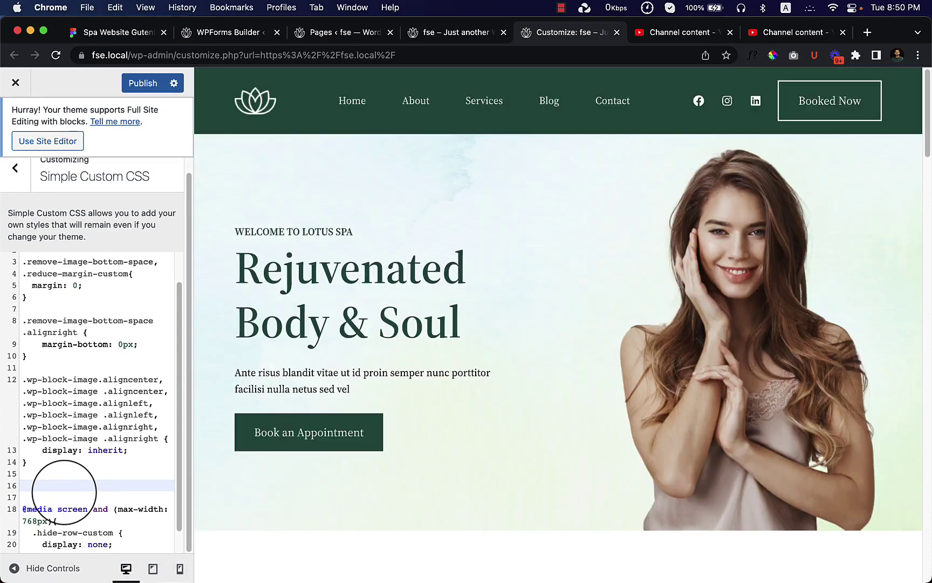
{"action": "type", "text": "button.custom-btn {     background: #205B4E !important;     color: #fff !important;     border: none !important;     padding: 20px 35px !important; }  button.custom-btn:hover {     opacity: 0.9 !important; }"}
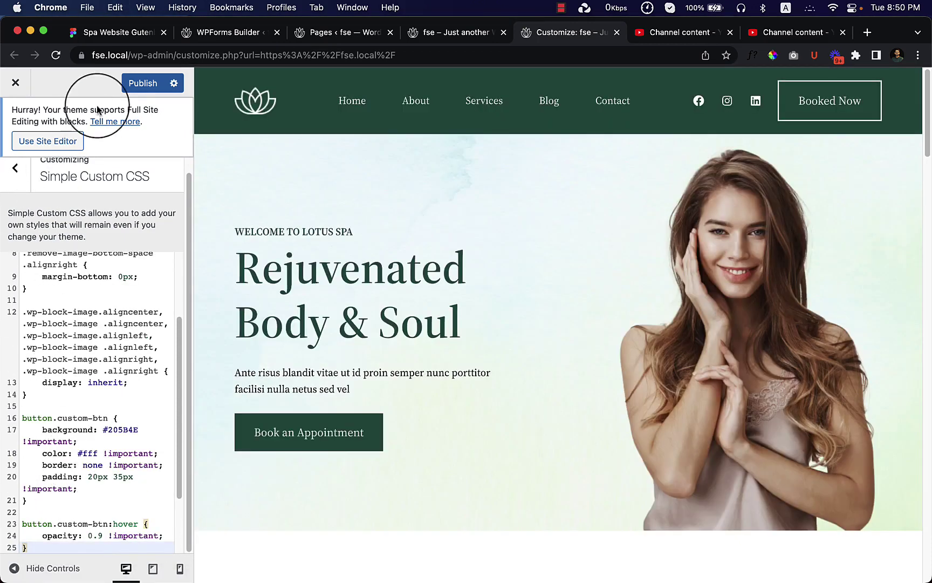
{"action": "left_click", "coordinate": [138, 83]}
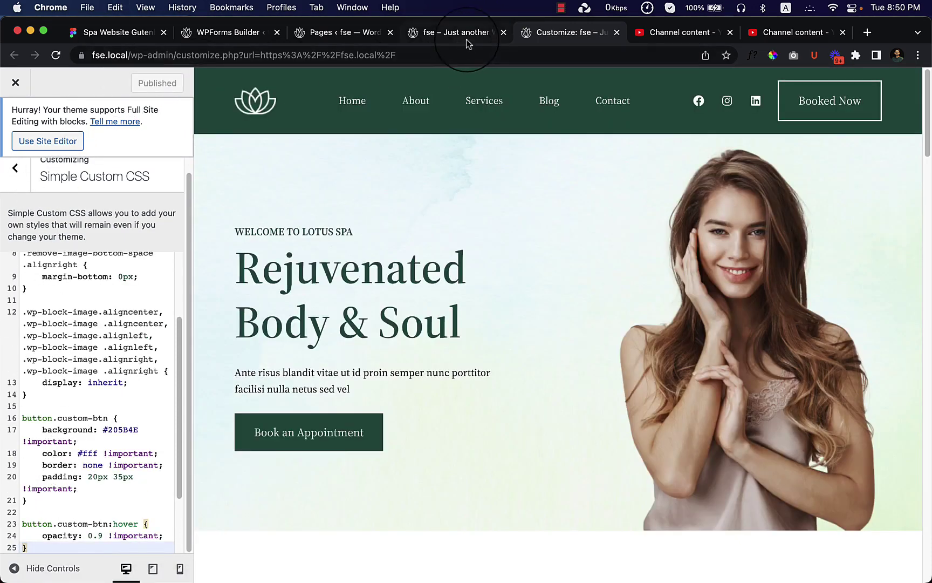
Reload the site to confirm the dark green buttons persist, then return to the form builder.
{"action": "left_click", "coordinate": [469, 42]}
{"action": "right_click", "coordinate": [361, 221]}
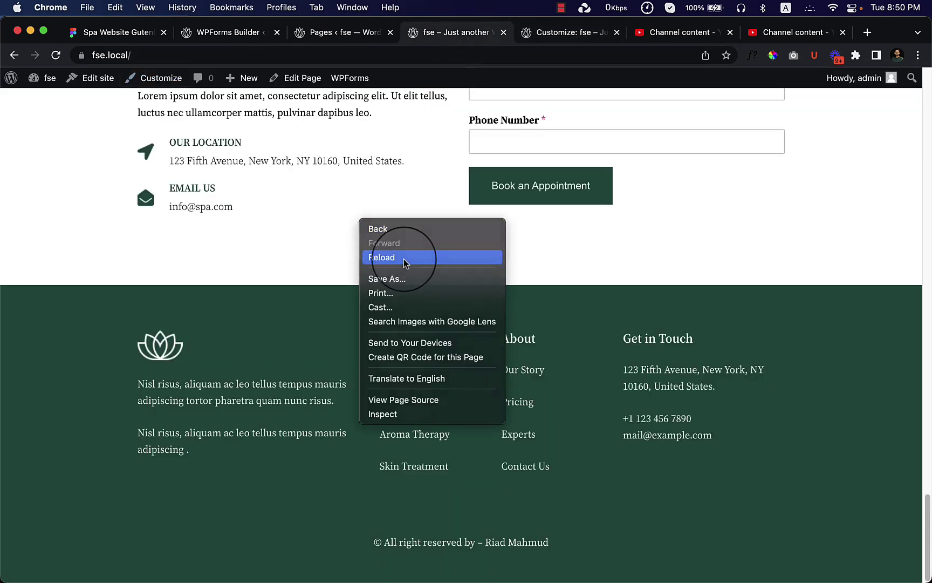
{"action": "left_click", "coordinate": [406, 263]}
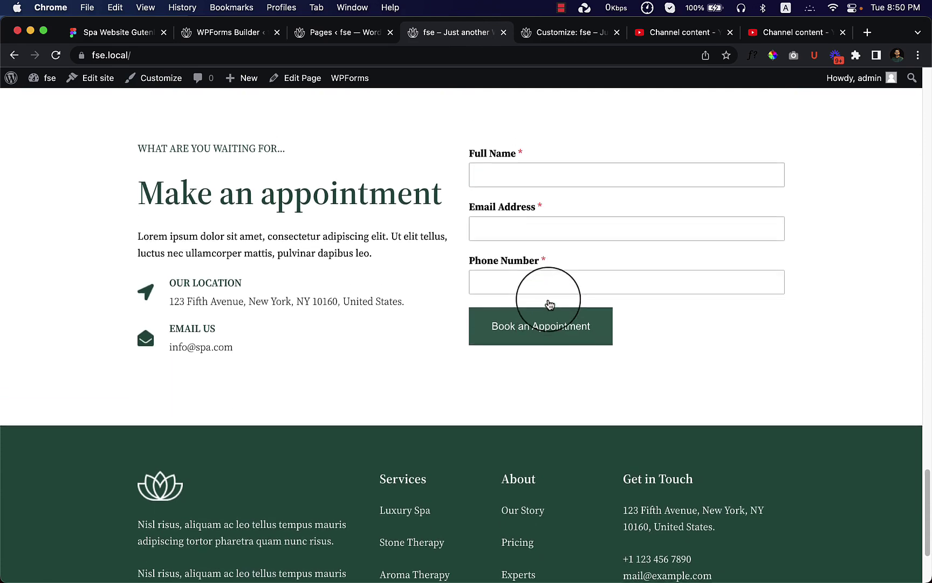
{"action": "scroll", "coordinate": [548, 306], "scroll_direction": "up", "scroll_amount": 5}
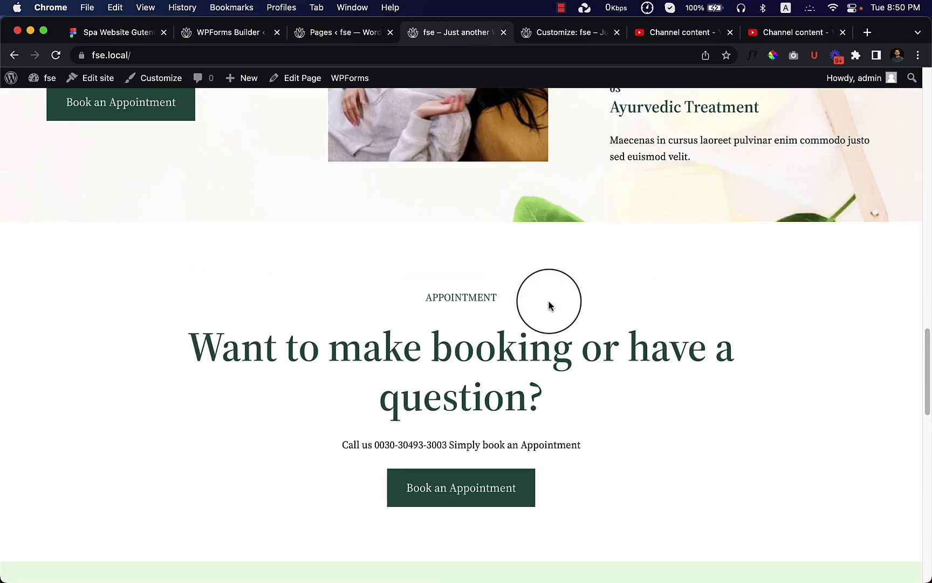
{"action": "scroll", "coordinate": [549, 305], "scroll_direction": "up", "scroll_amount": 5}
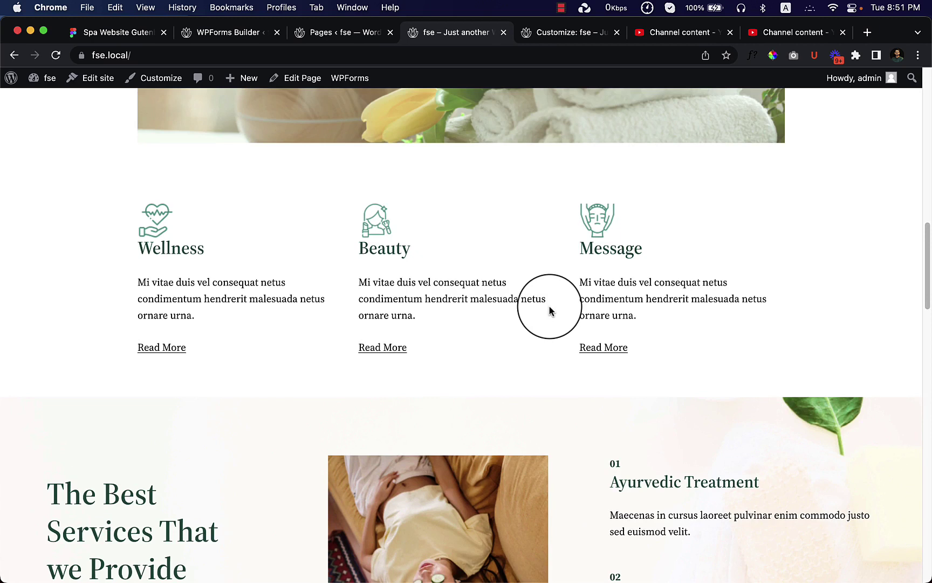
{"action": "scroll", "coordinate": [549, 310], "scroll_direction": "down", "scroll_amount": 5}
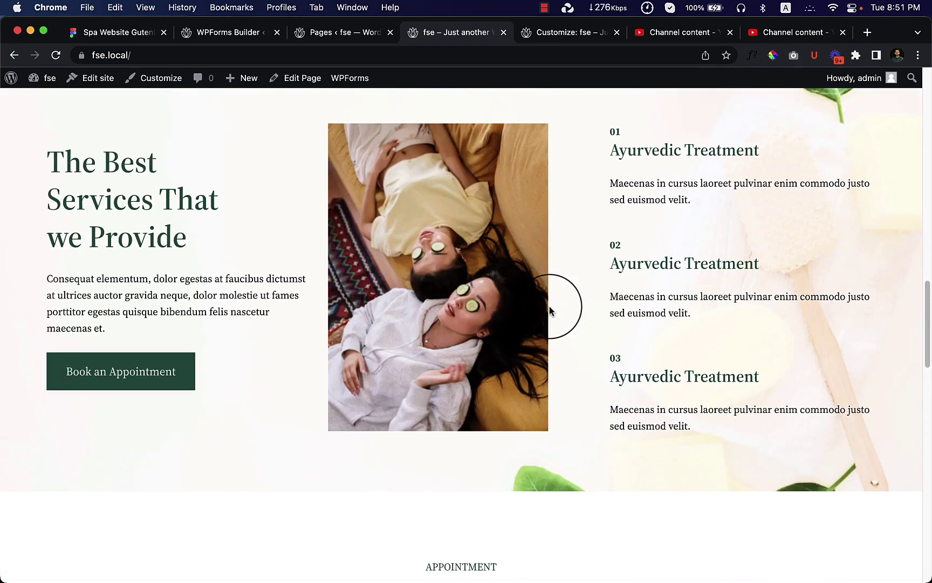
{"action": "scroll", "coordinate": [532, 266], "scroll_direction": "down", "scroll_amount": 3}
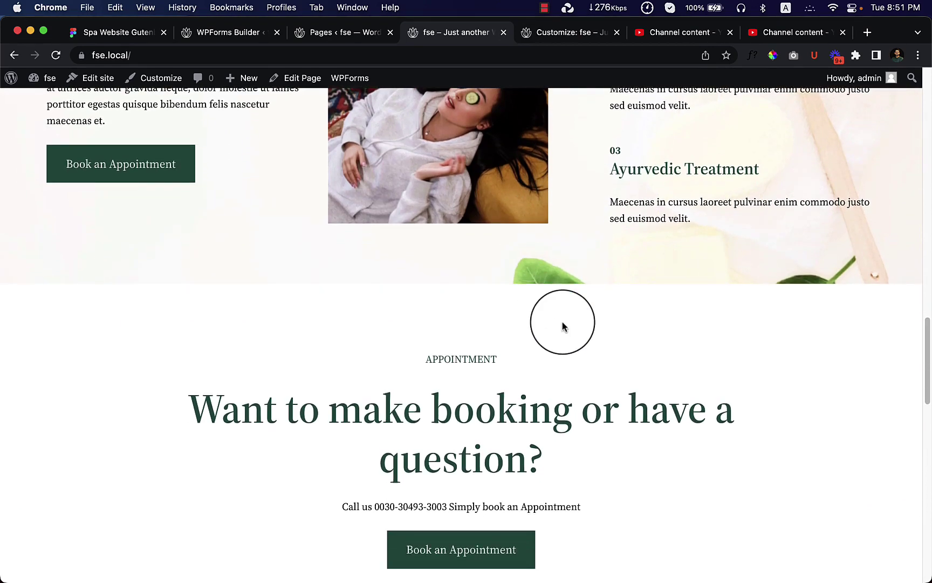
{"action": "scroll", "coordinate": [563, 321], "scroll_direction": "down", "scroll_amount": 2}
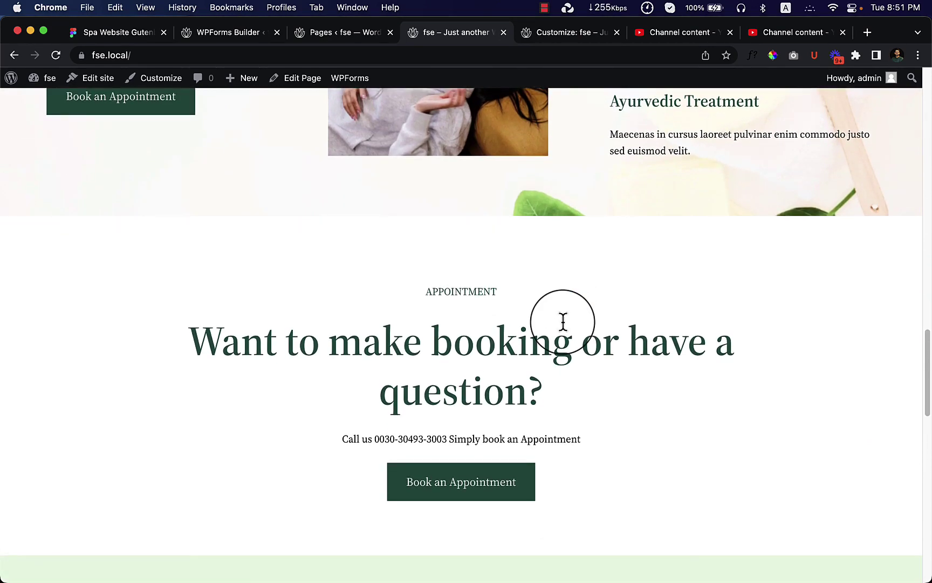
{"action": "left_click", "coordinate": [216, 34]}
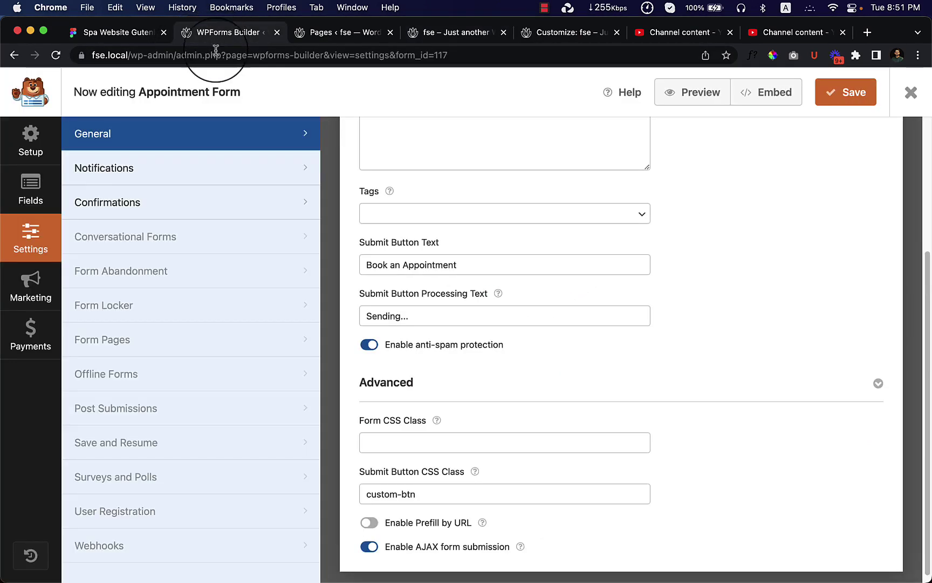